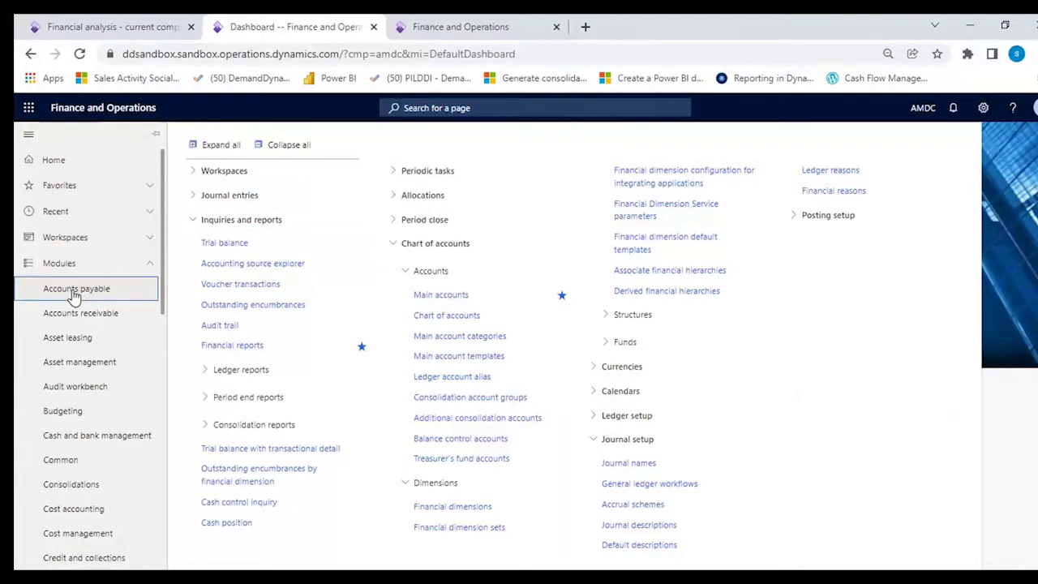
Browse the Accounts payable menu's Invoices and Payments groups, then collapse all groups
left_click(74, 297)
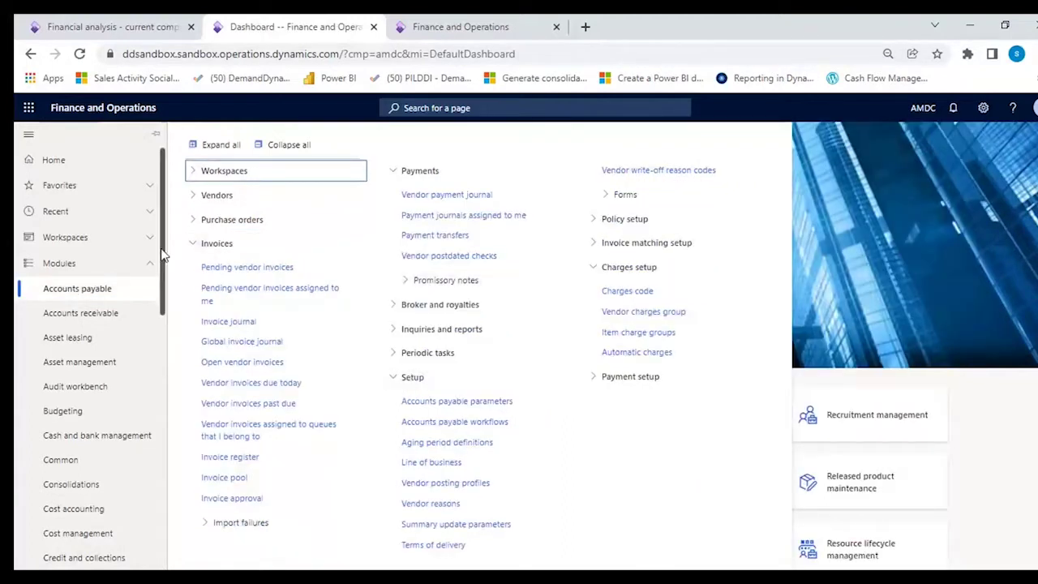
scroll(162, 258, "down", 2)
scroll(163, 258, "up", 2)
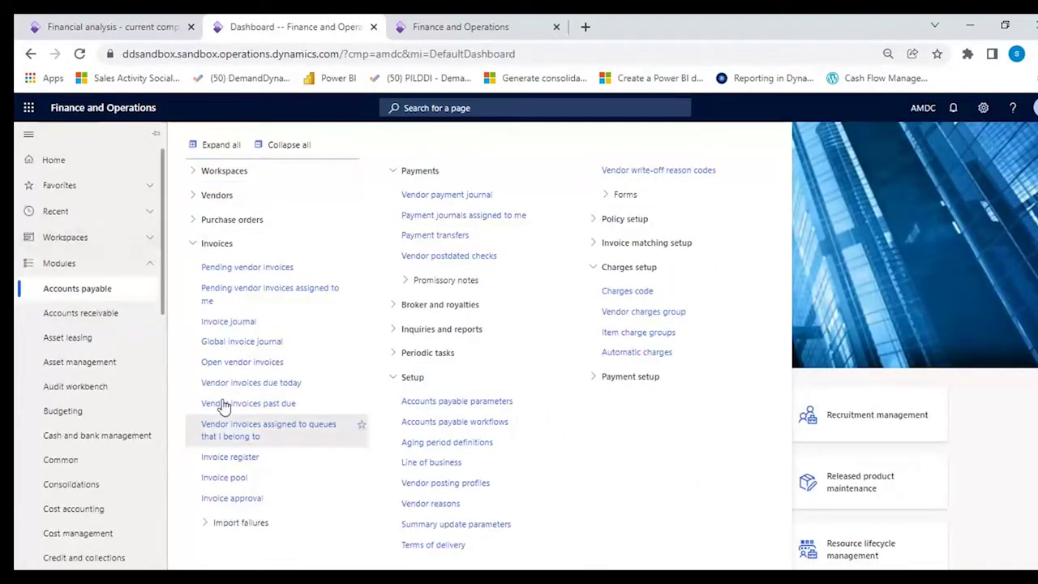
left_click(270, 147)
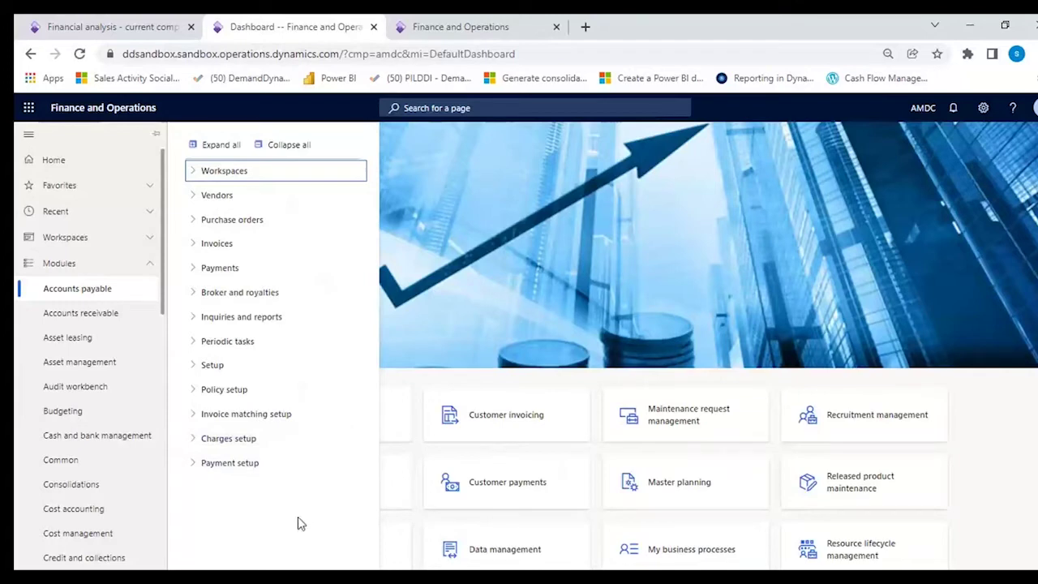
left_click(193, 245)
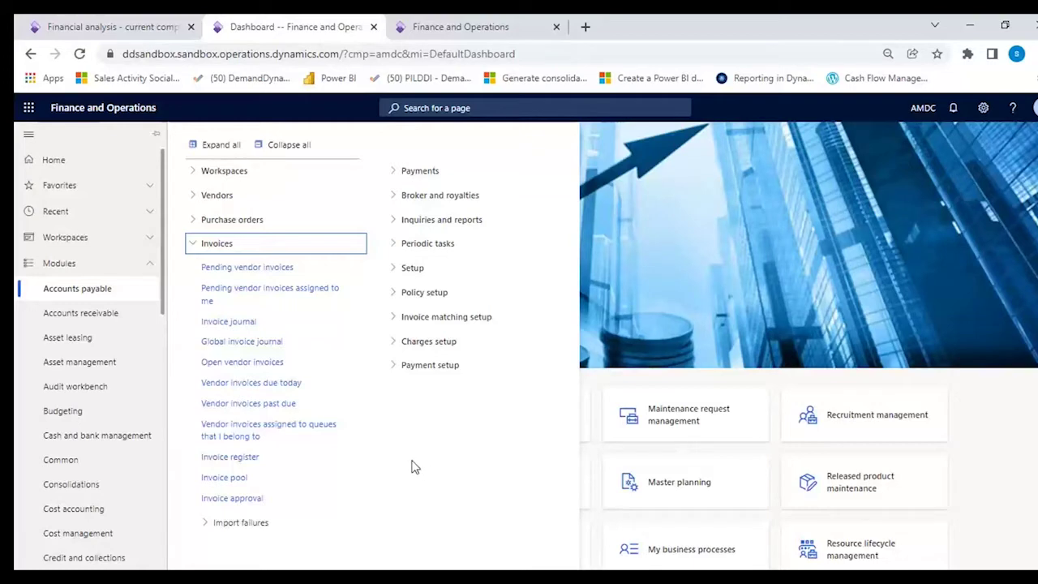
left_click(397, 174)
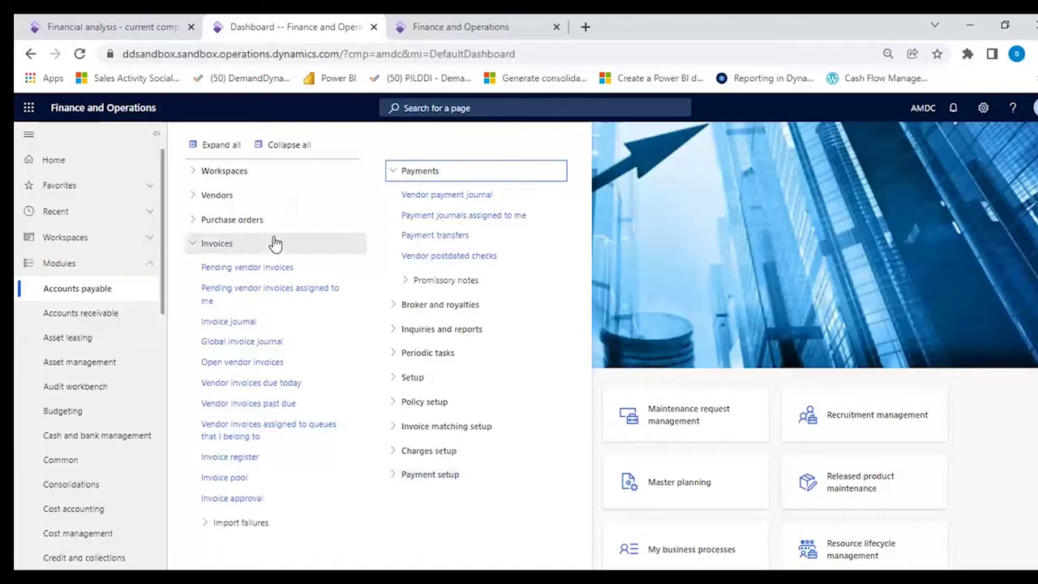
left_click(268, 144)
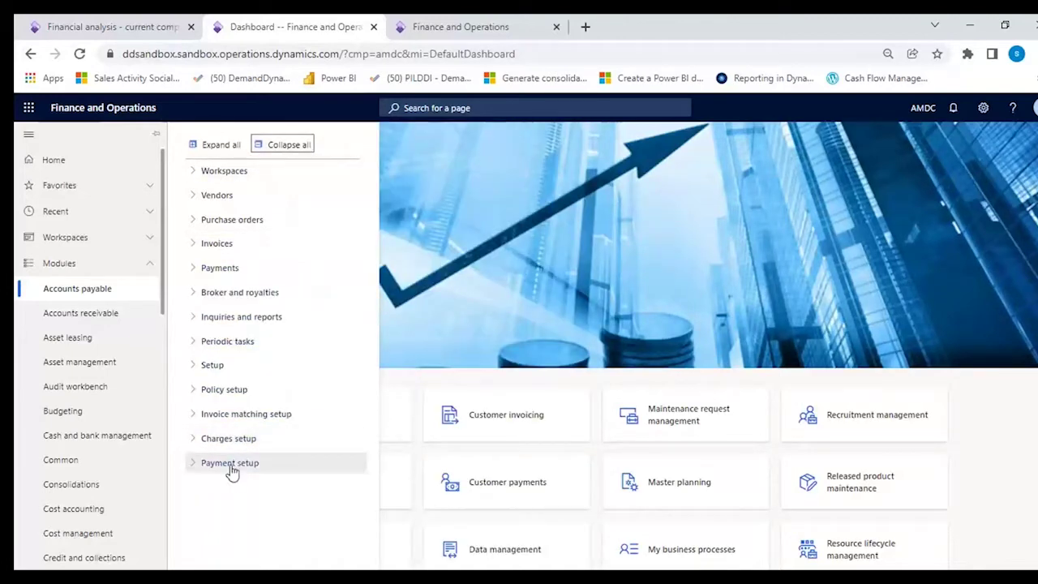
Open Accounts payable workflows from Setup to see the Vendor invoice workflow, then reopen the module menu
left_click(190, 370)
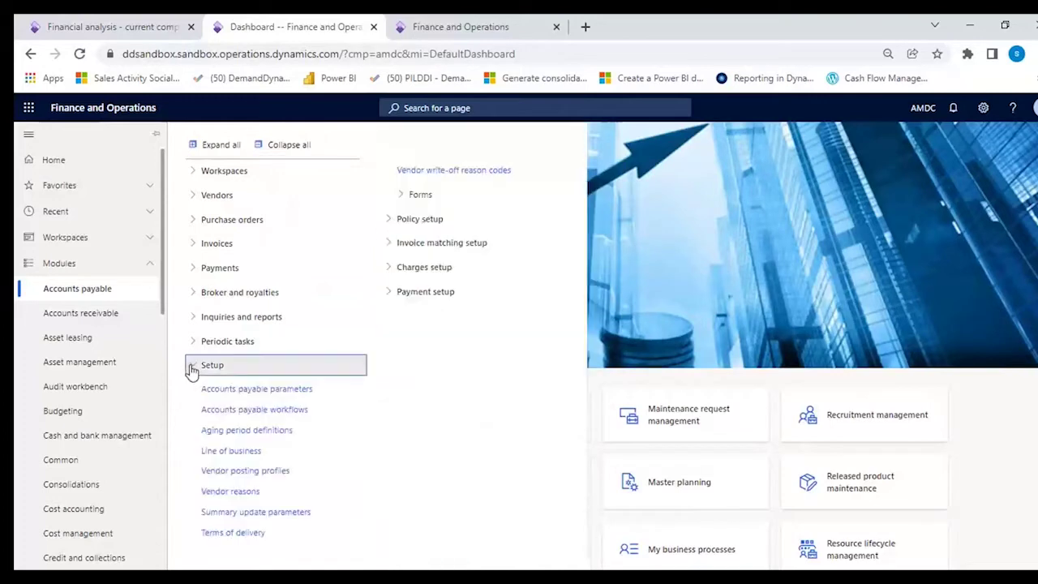
left_click(233, 409)
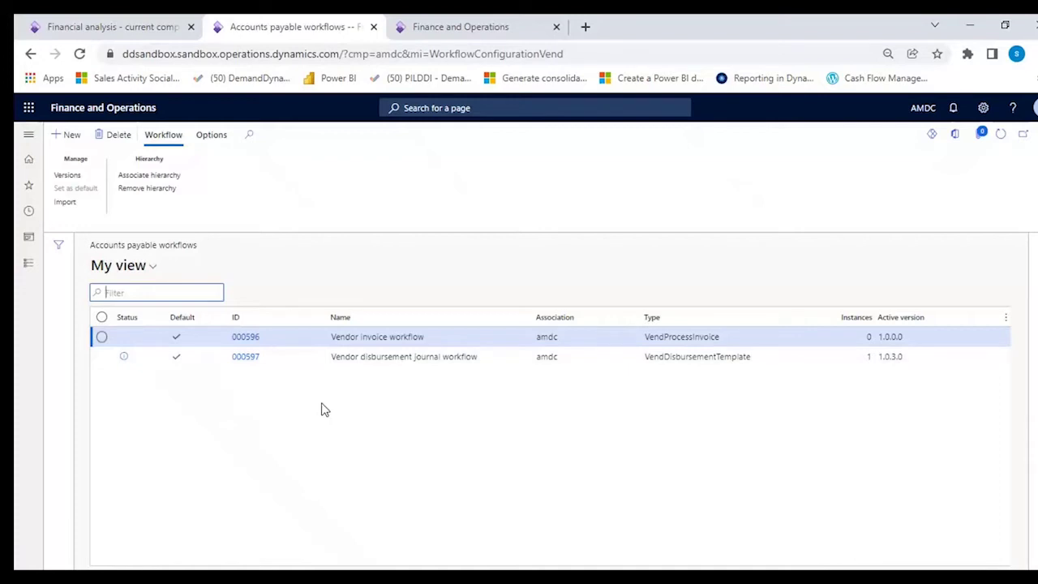
left_click(28, 269)
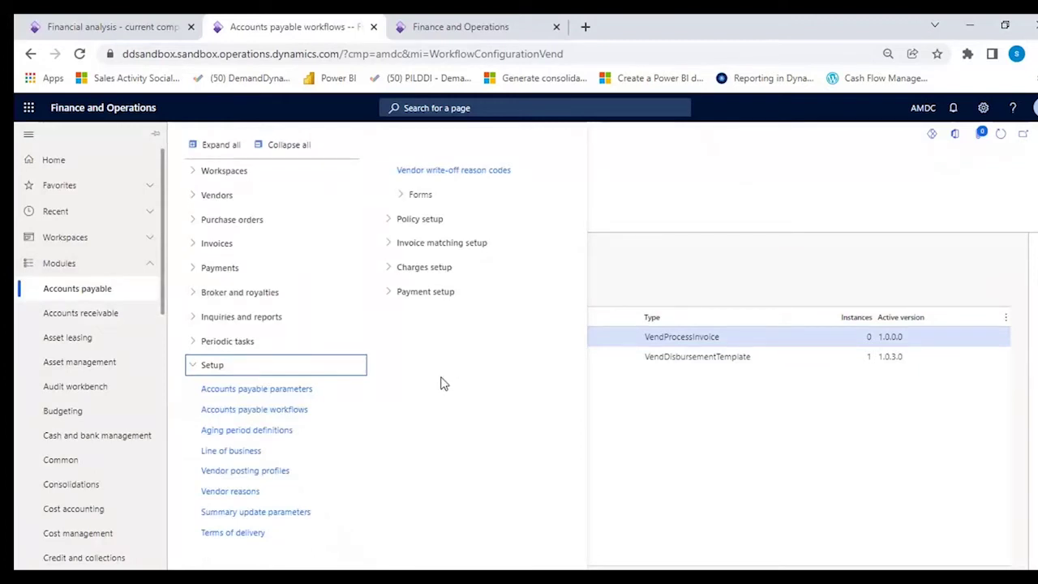
Create and save a new vendor payment journal named VendPay, batch AMDC-000132
left_click(200, 271)
left_click(267, 289)
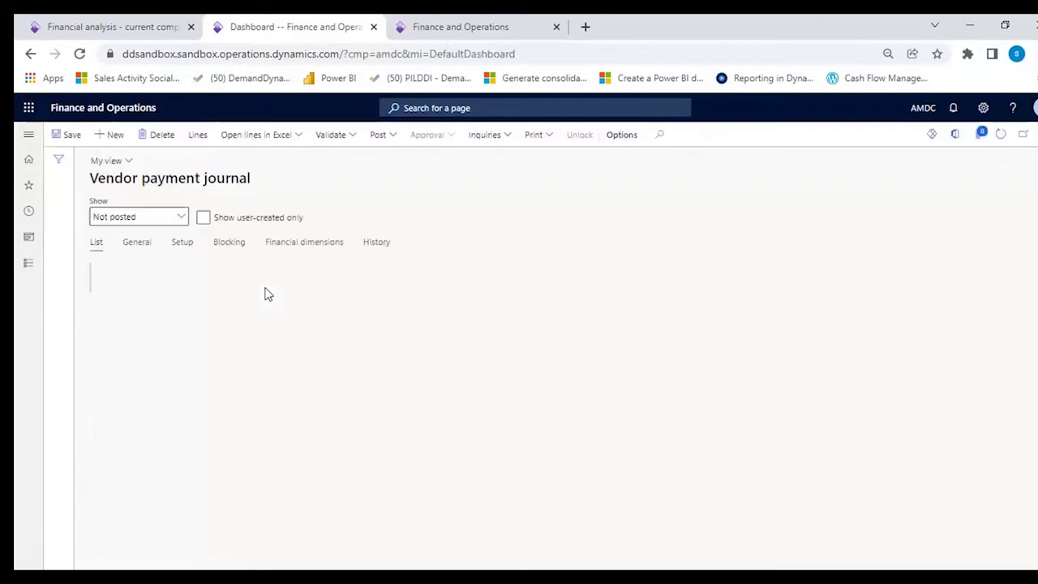
left_click(105, 136)
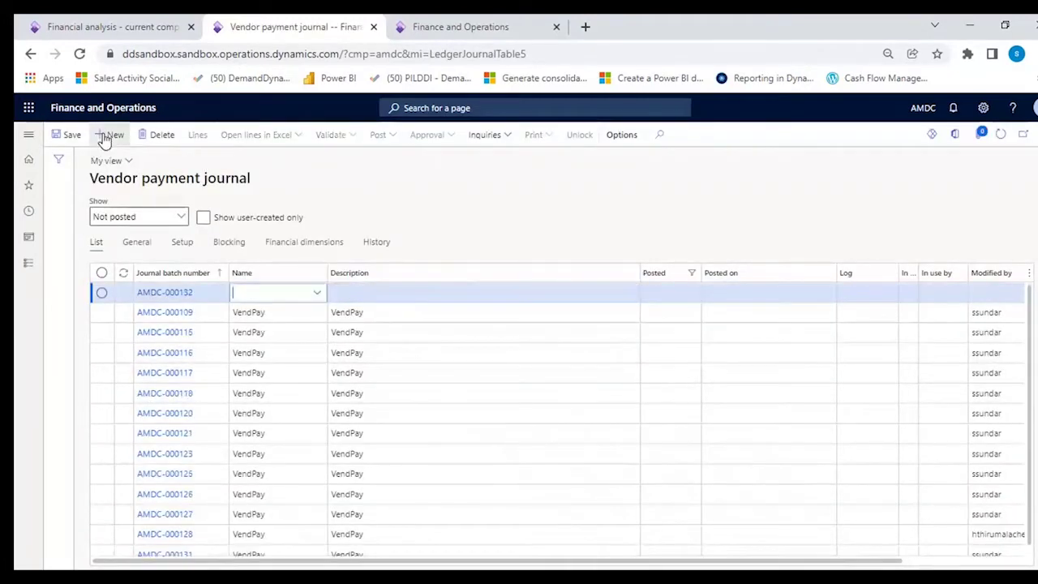
left_click(318, 295)
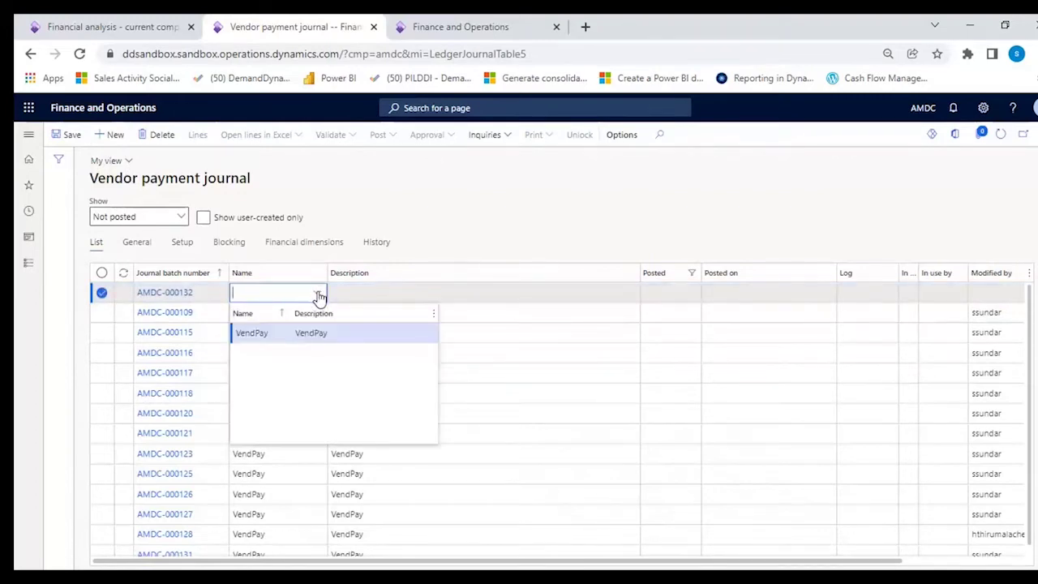
left_click(274, 334)
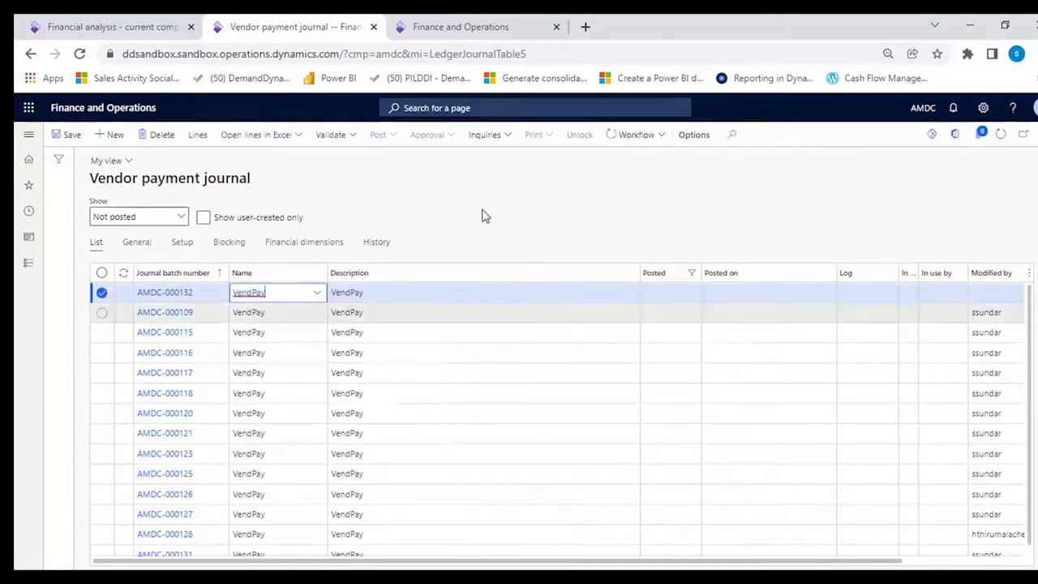
left_click(67, 137)
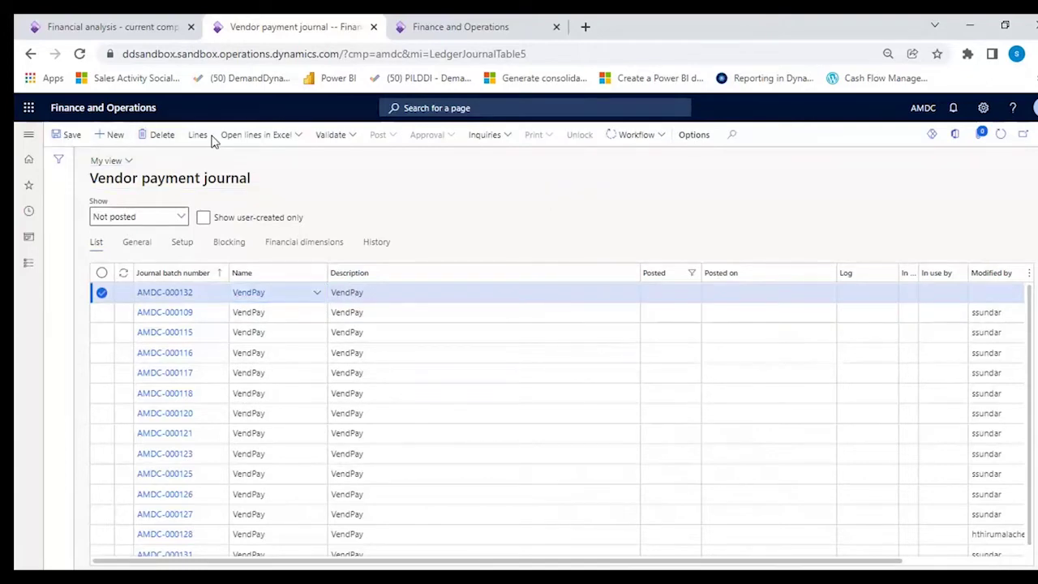
Add a payment line for vendor Timber Services (AMDC-000066) and bring up its open invoices
left_click(197, 137)
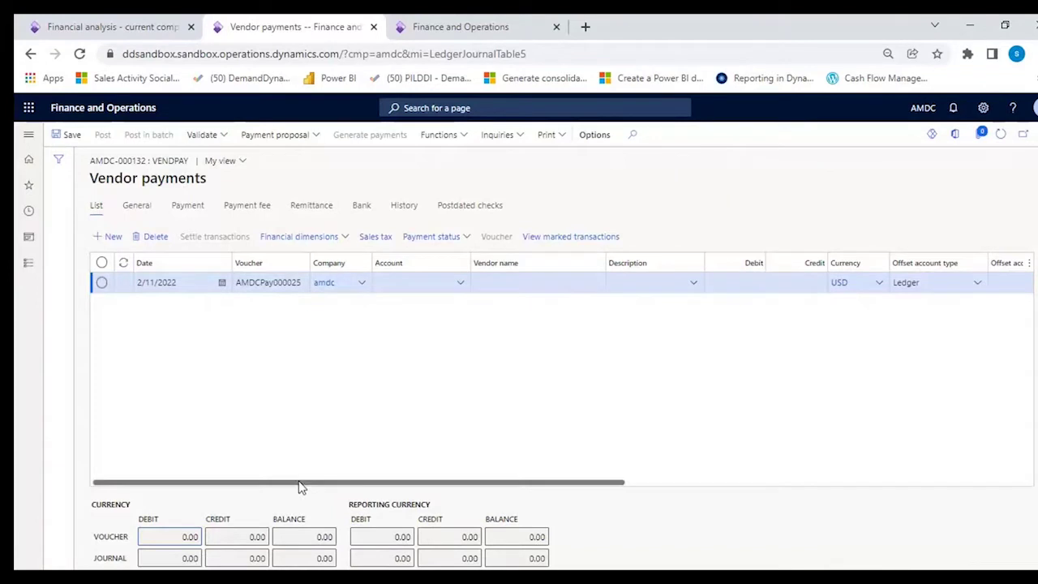
left_click_drag(299, 486, 255, 471)
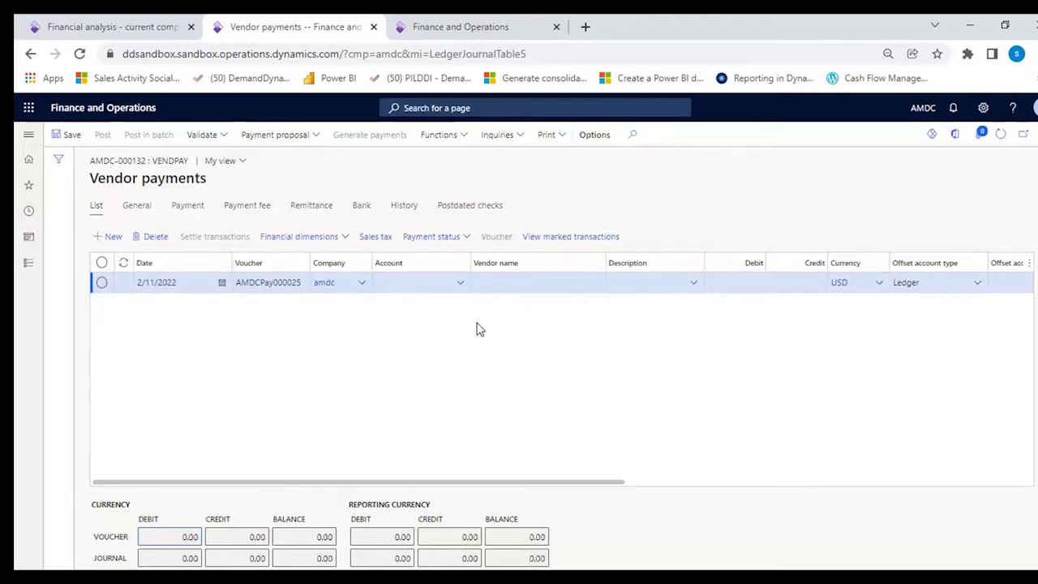
left_click(457, 288)
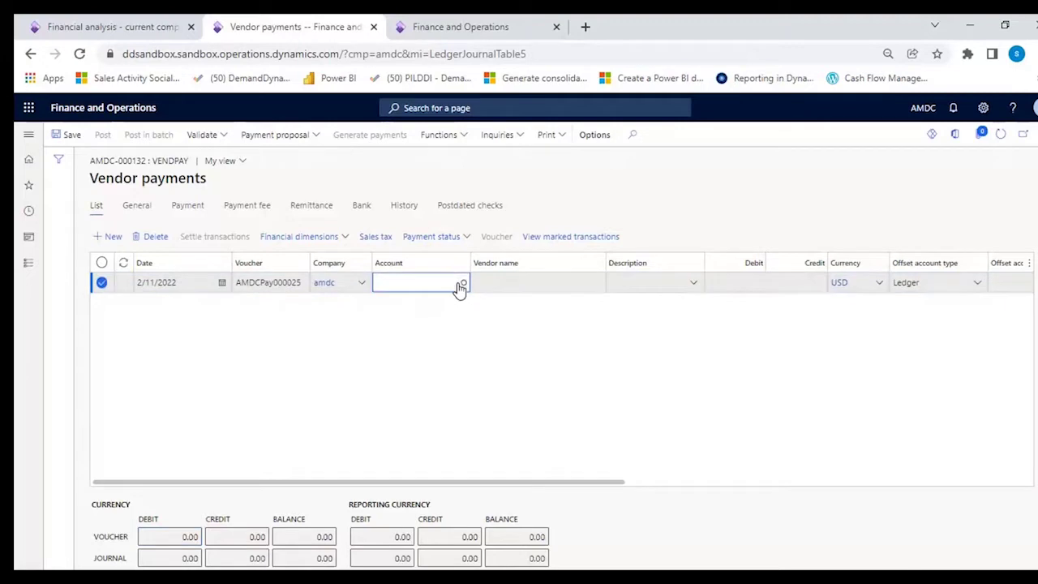
left_click(461, 283)
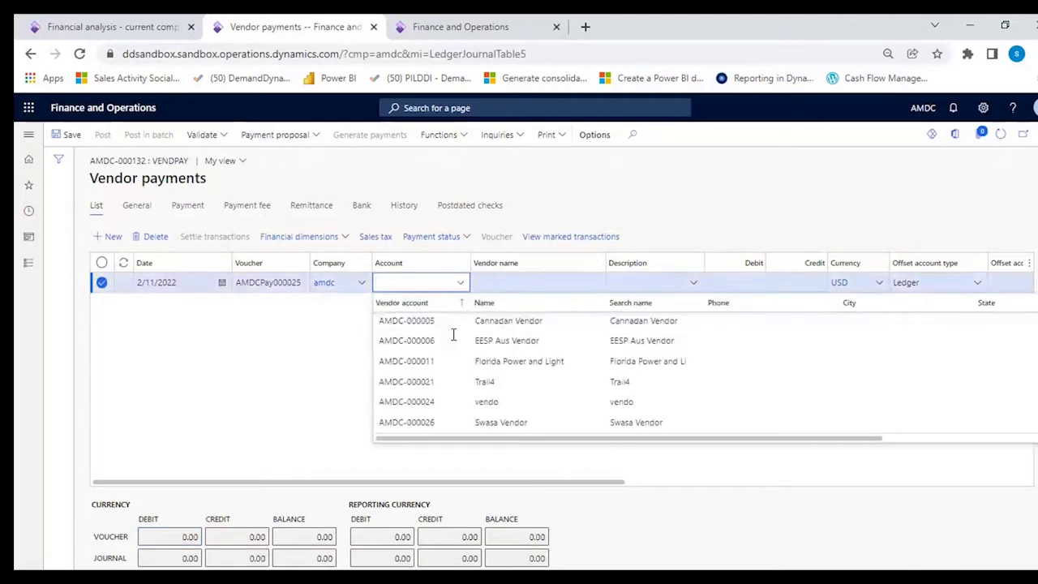
scroll(454, 335, "down", 1)
scroll(459, 341, "up", 2)
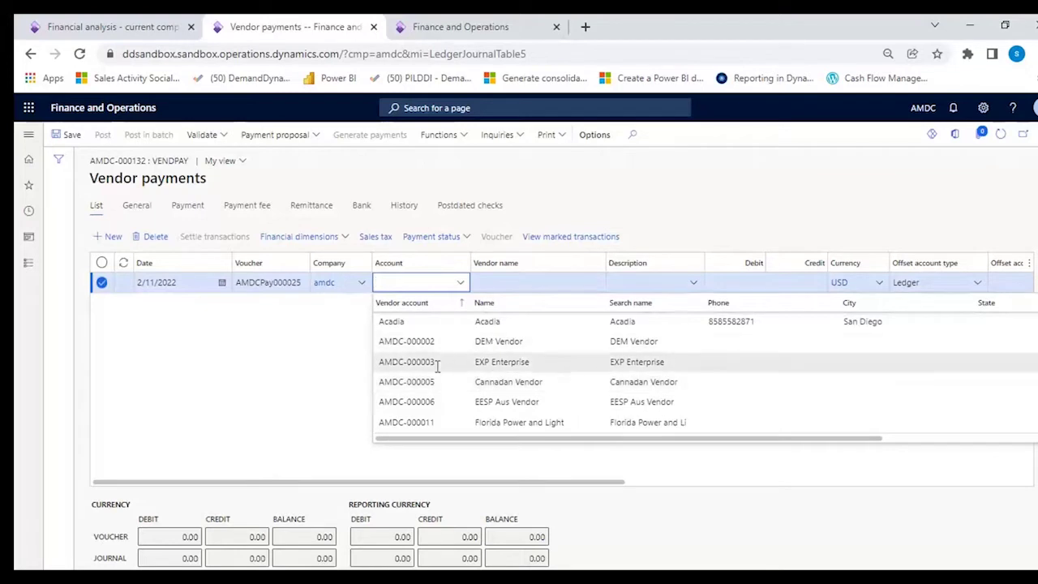
scroll(438, 367, "up", 1)
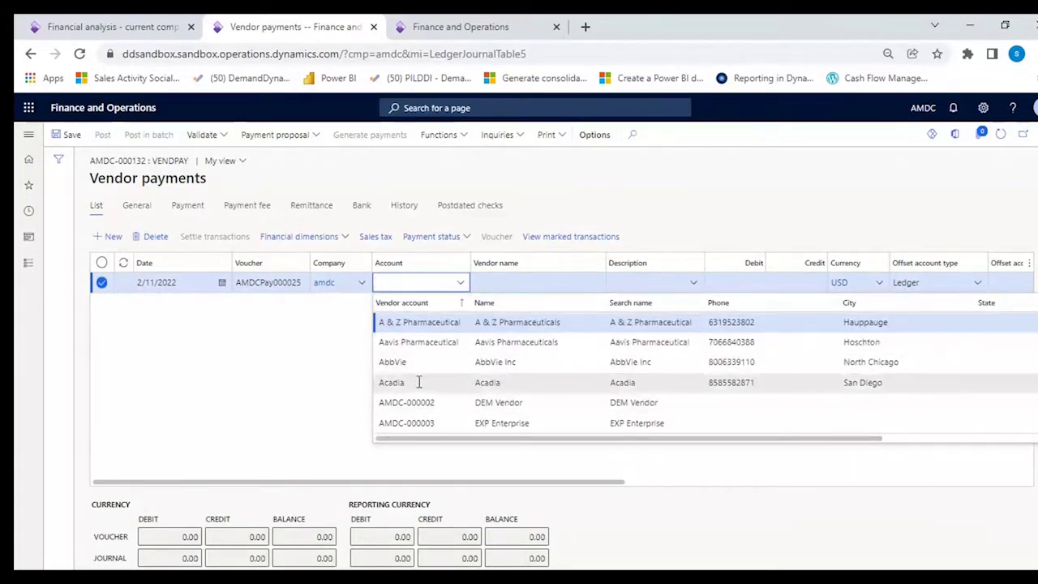
scroll(426, 381, "down", 4)
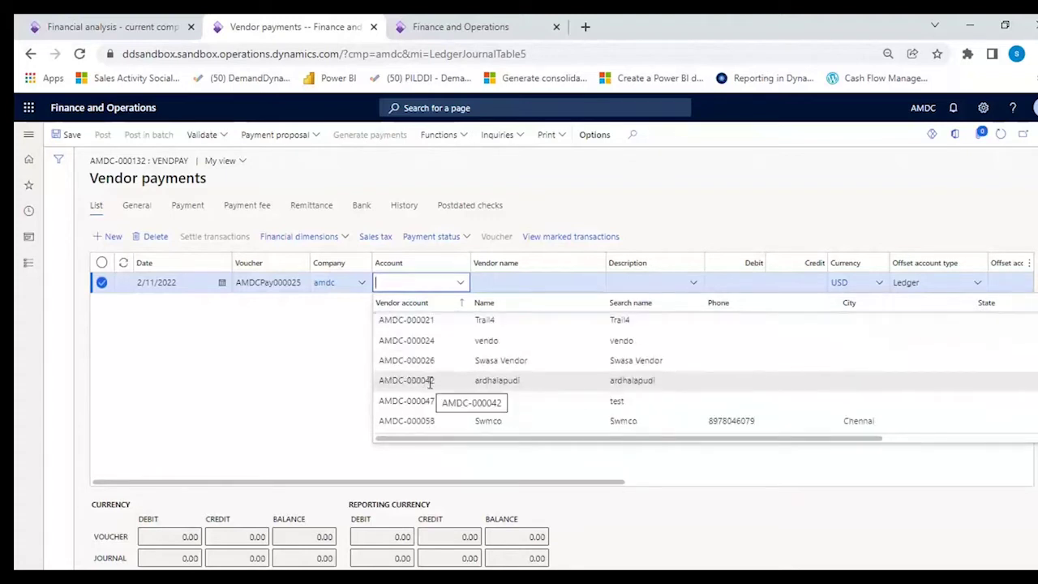
scroll(493, 369, "down", 3)
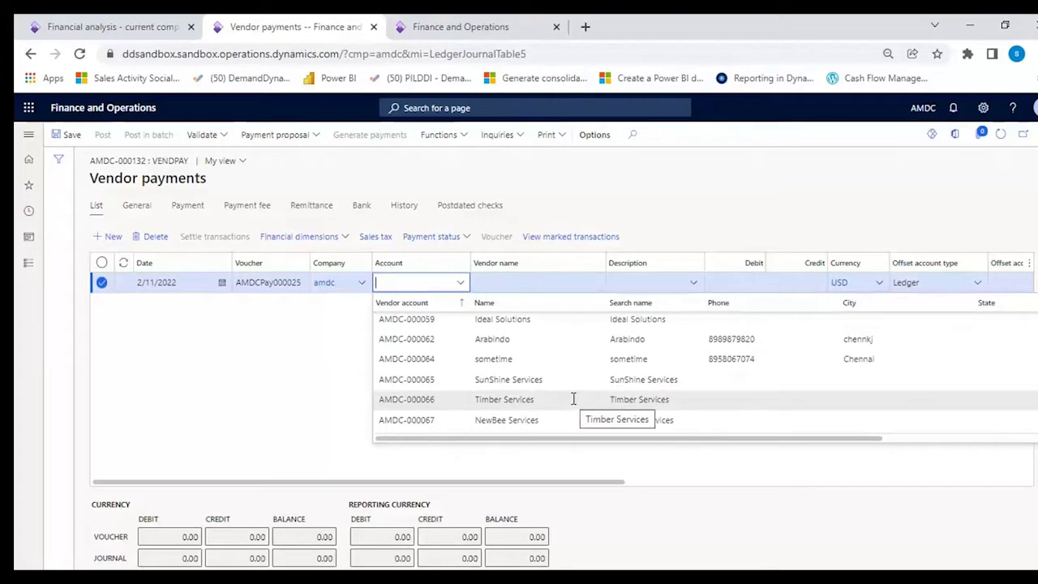
left_click(456, 402)
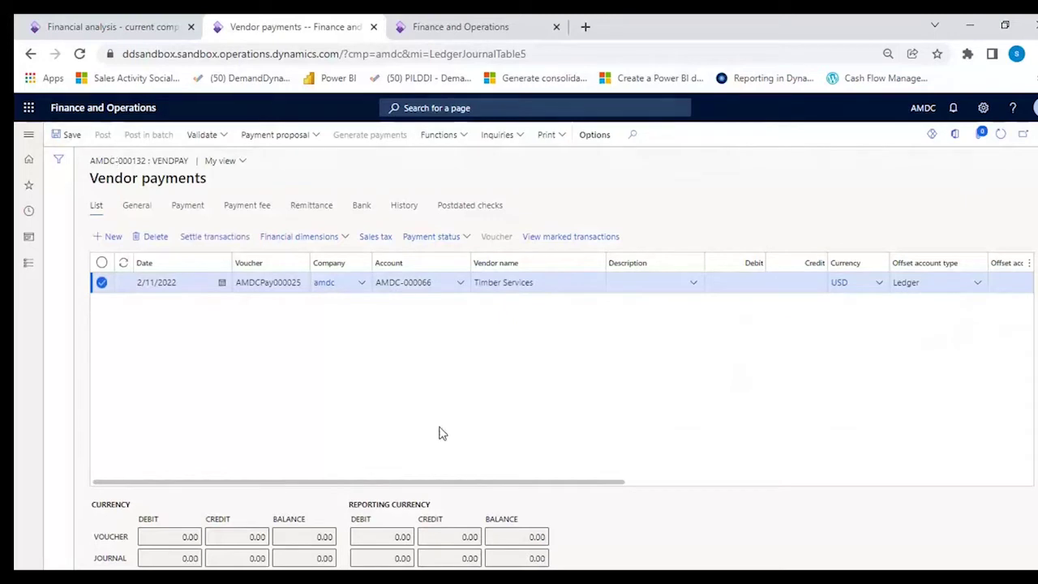
left_click(217, 238)
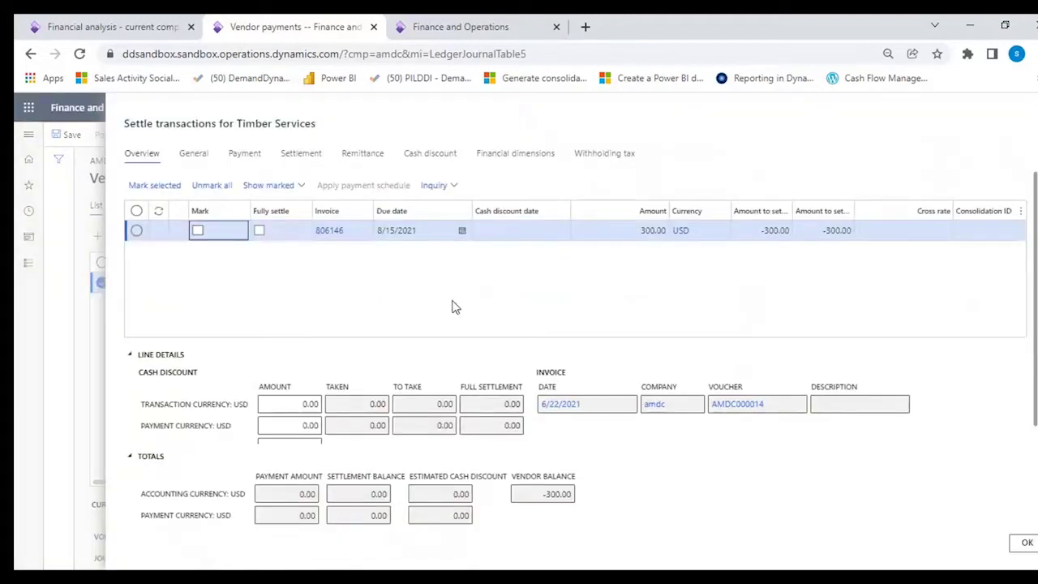
Mark invoice 806146 for settlement and confirm, giving the line a 300.00 USD debit
left_click(197, 232)
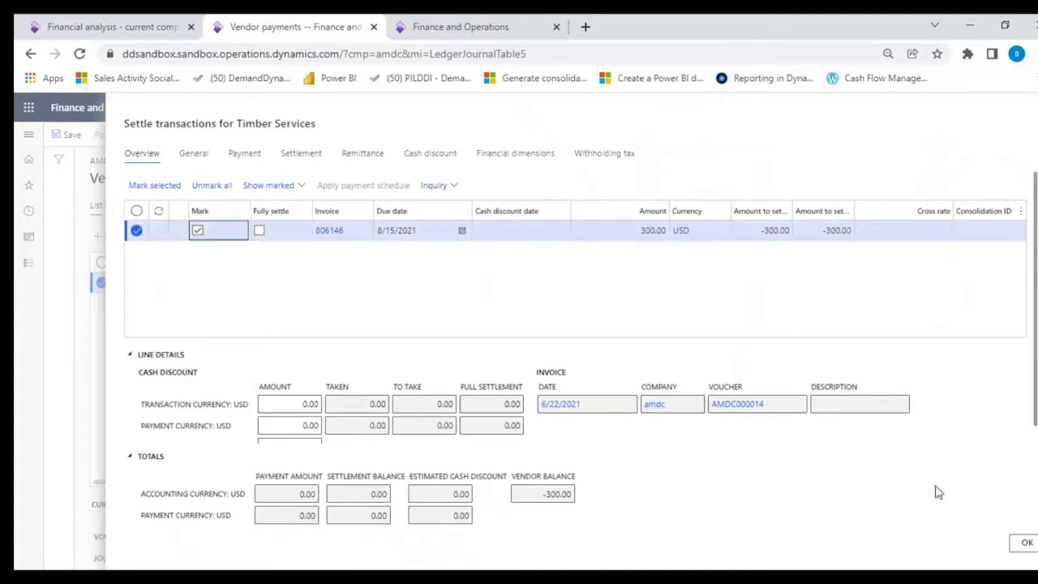
left_click(1027, 545)
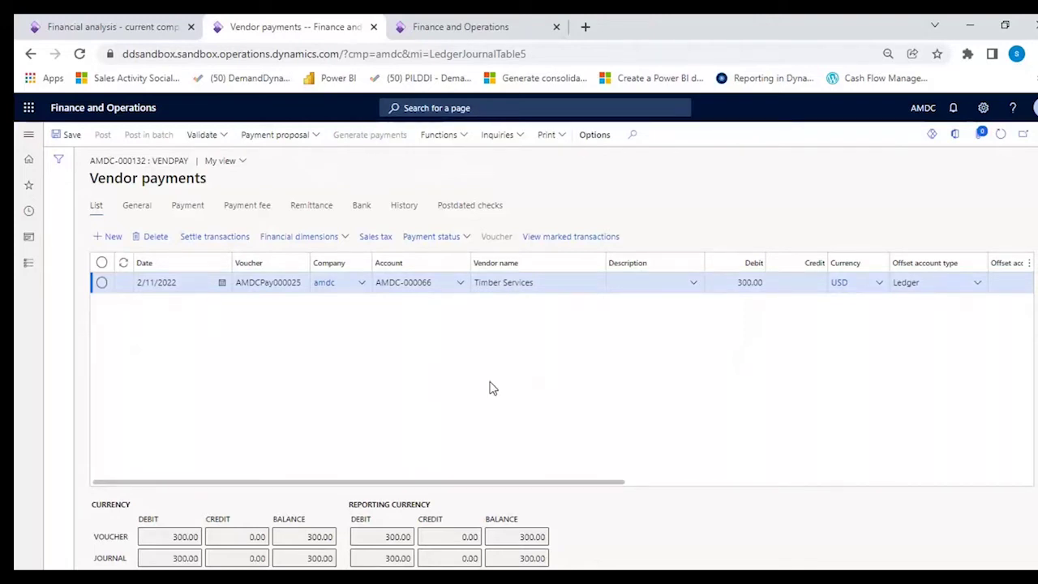
Set the line's offset to Bank account BOFA, save it, and return to the journal list
left_click_drag(517, 484, 688, 484)
left_click(700, 282)
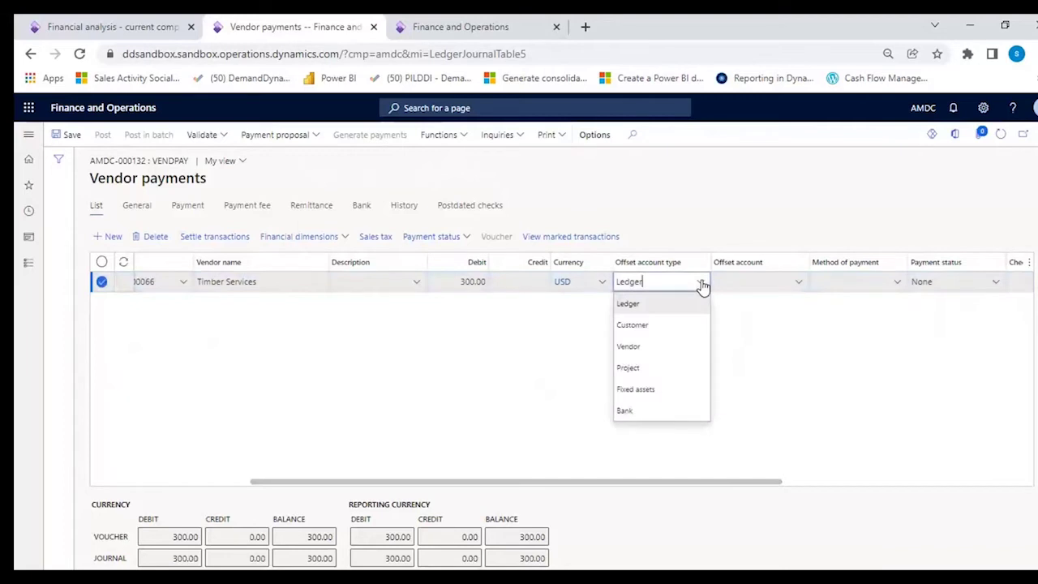
left_click(626, 410)
left_click(735, 281)
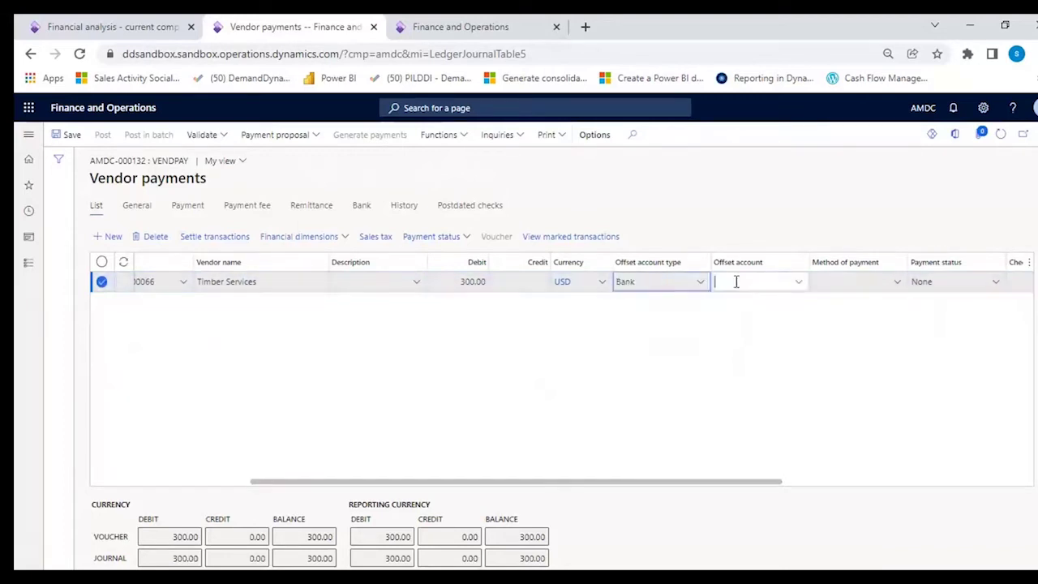
left_click(799, 283)
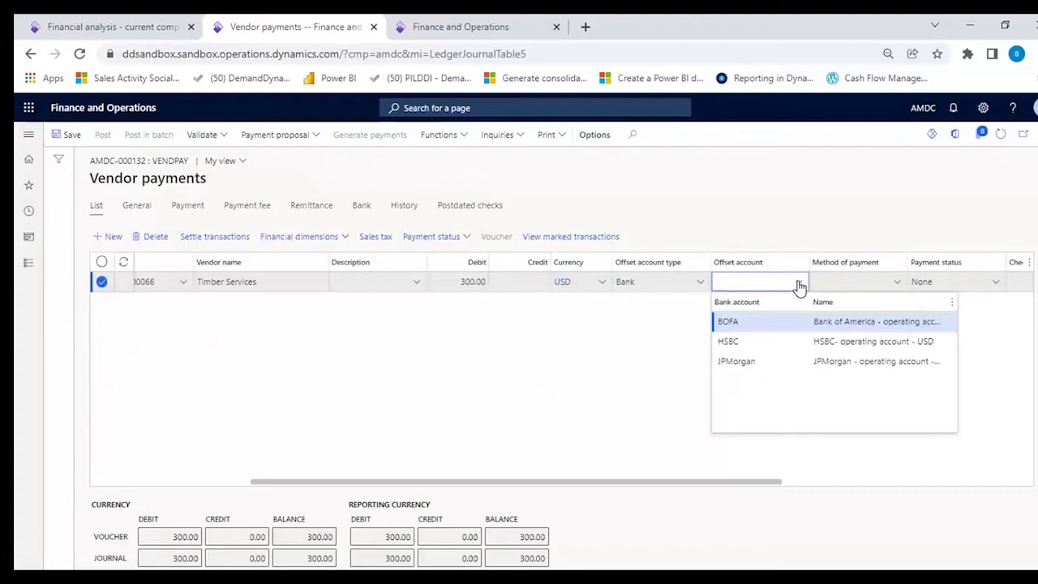
left_click(753, 327)
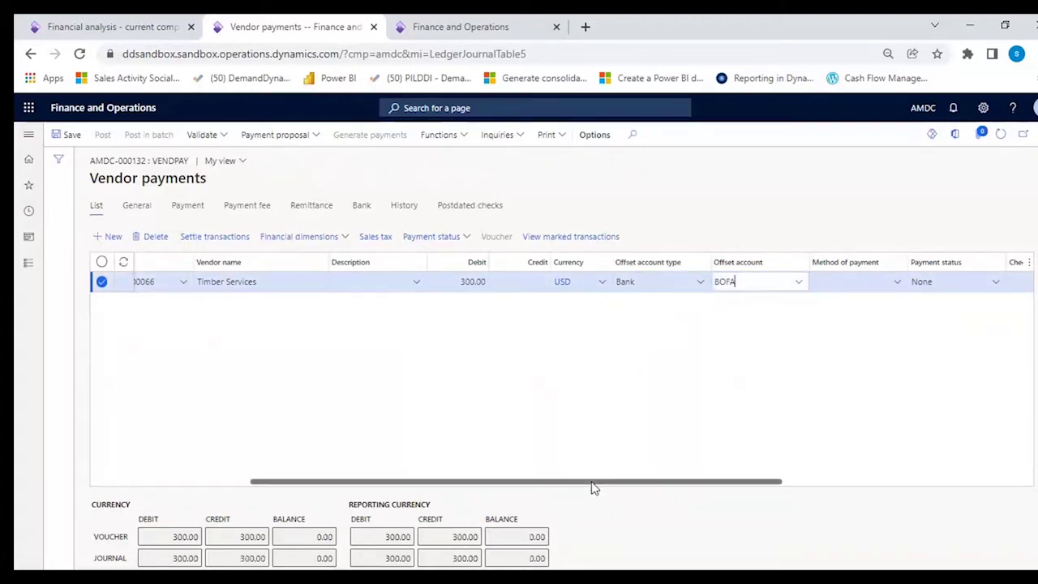
left_click_drag(591, 487, 365, 479)
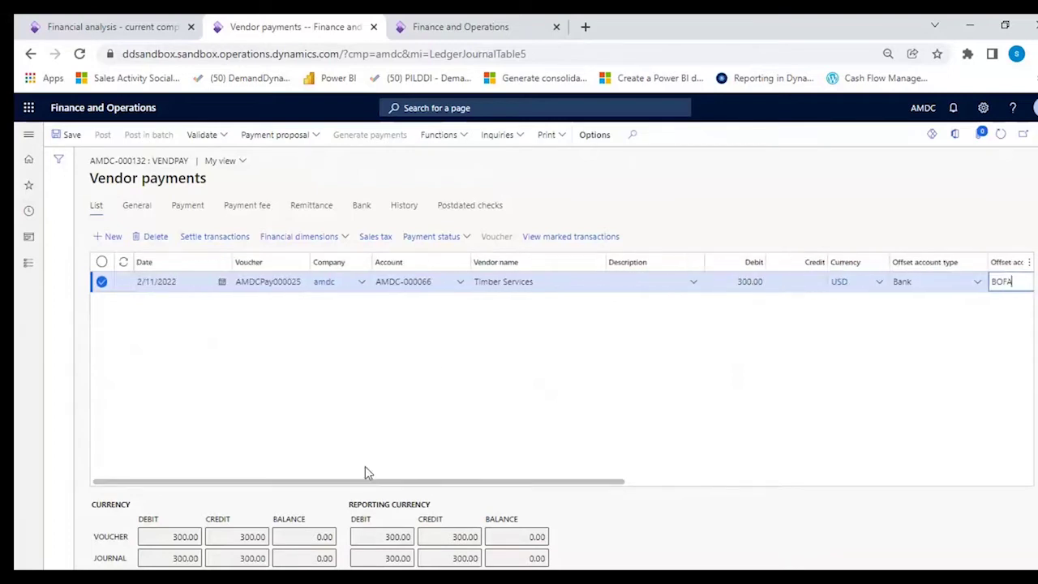
left_click(66, 135)
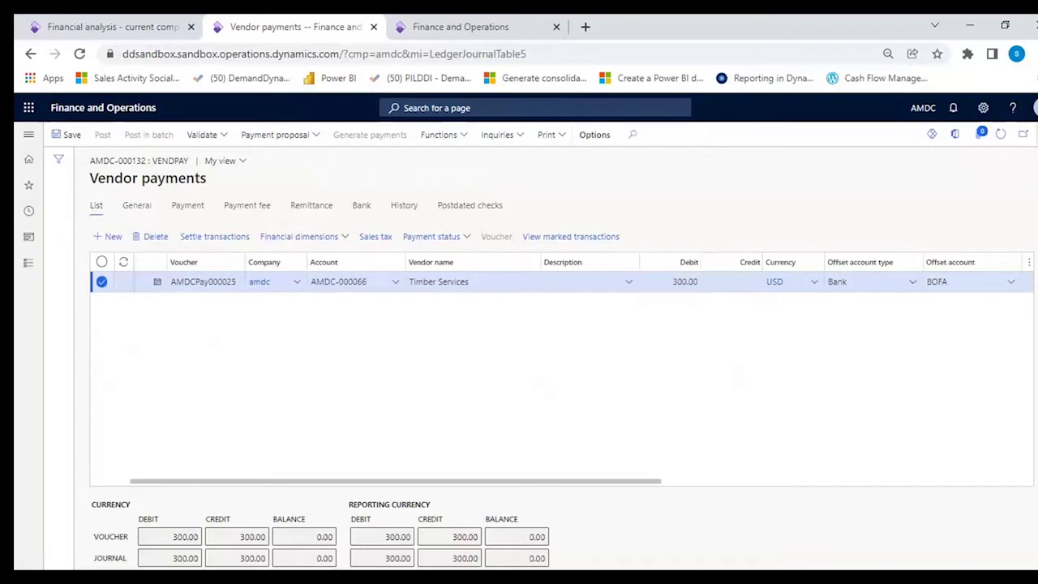
left_click(1023, 134)
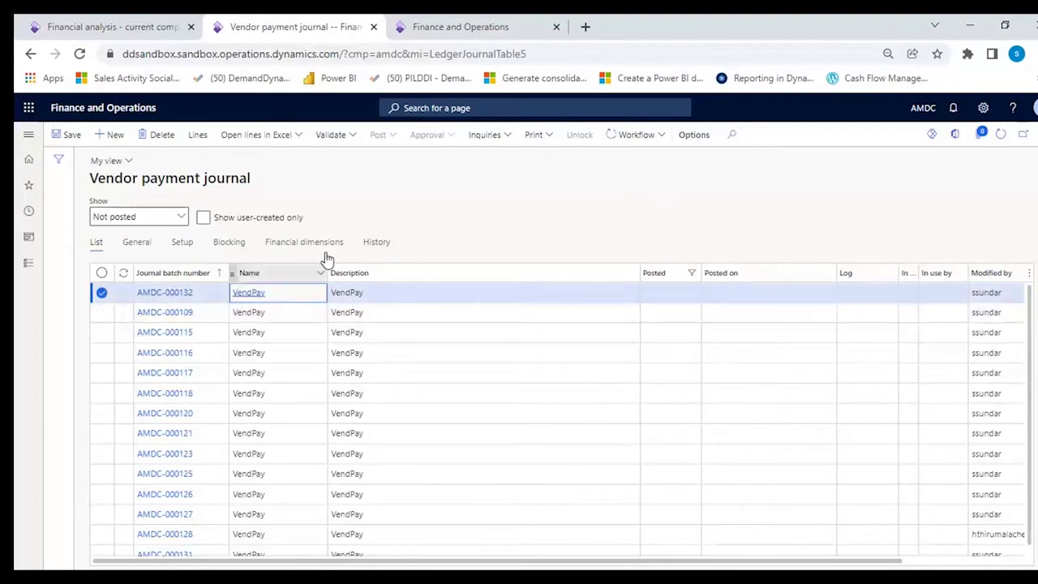
Submit journal AMDC-000132 to workflow with comment 'Please approve', then view its workflow history
left_click(663, 136)
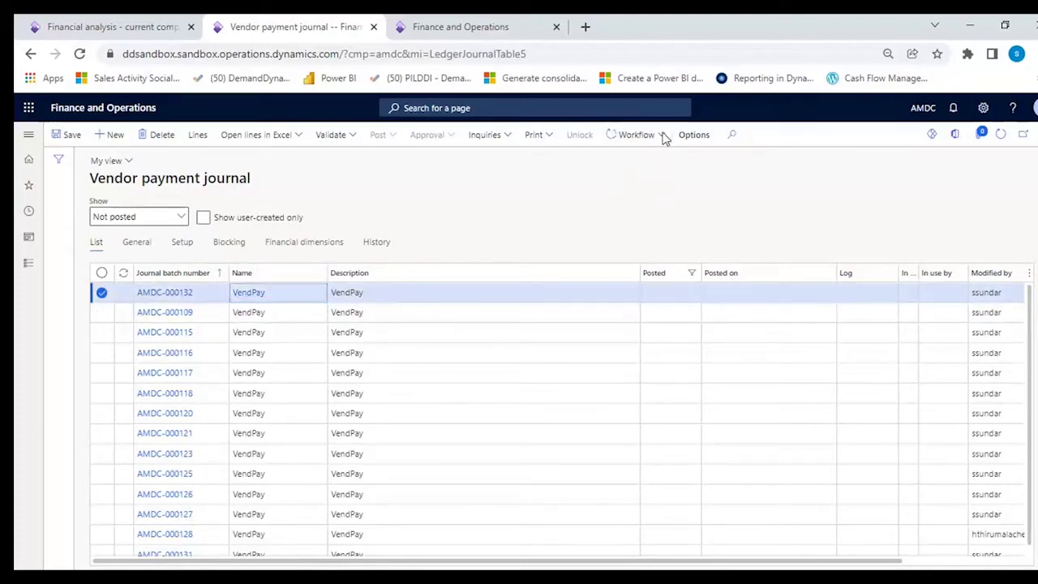
left_click(630, 160)
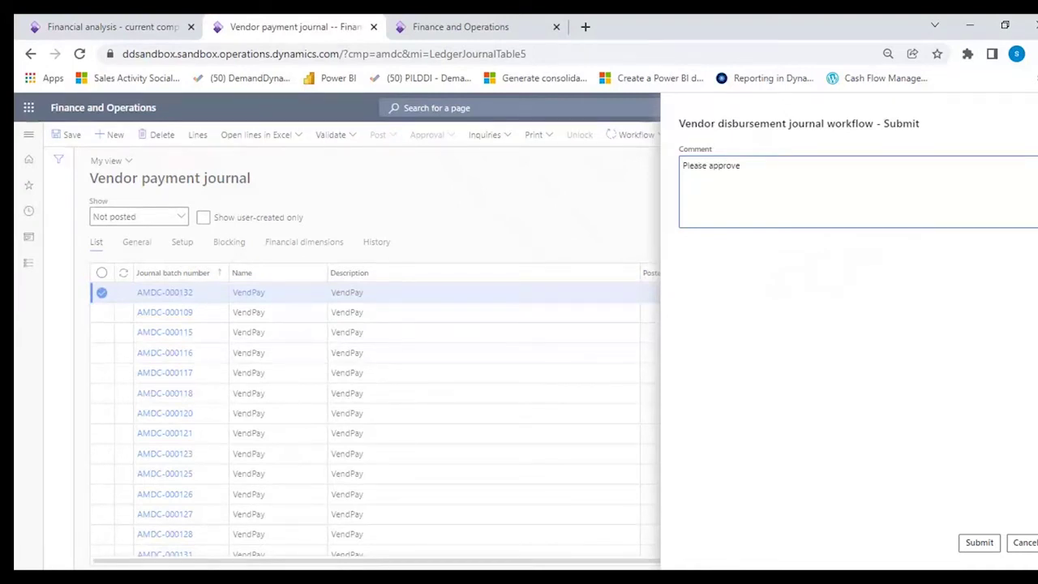
left_click(979, 544)
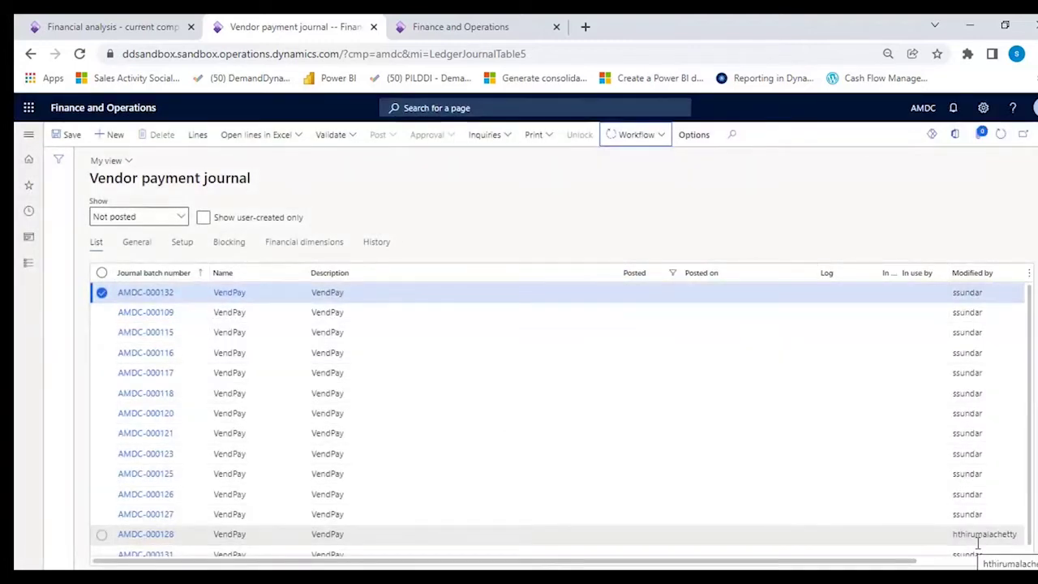
left_click(661, 136)
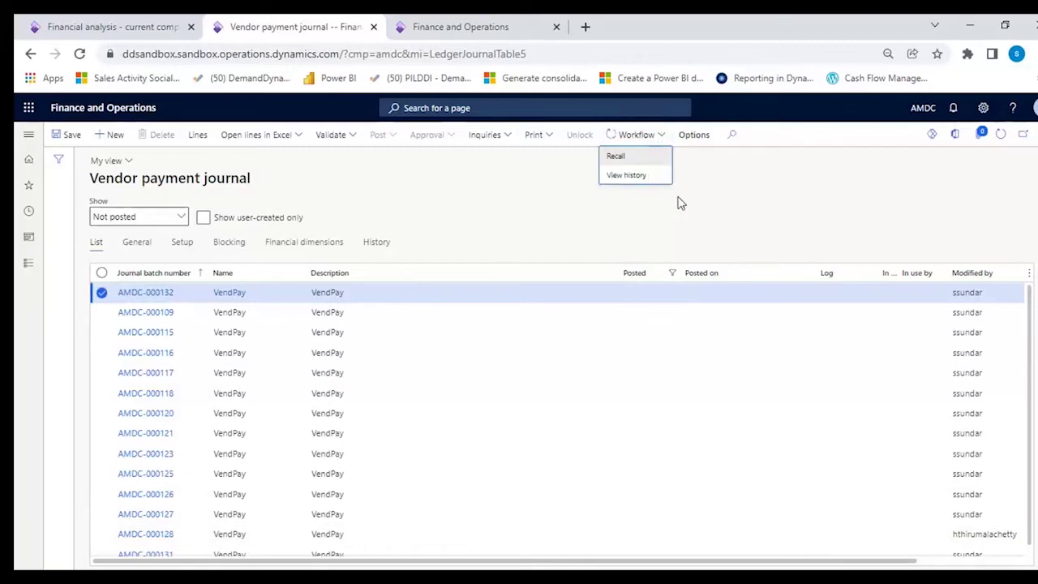
left_click(620, 177)
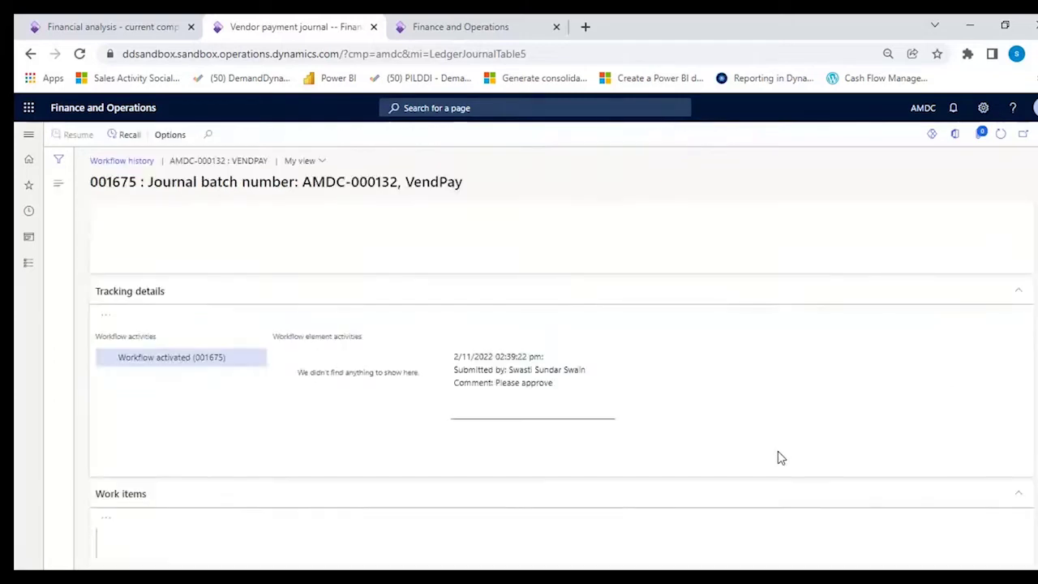
scroll(791, 351, "down", 1)
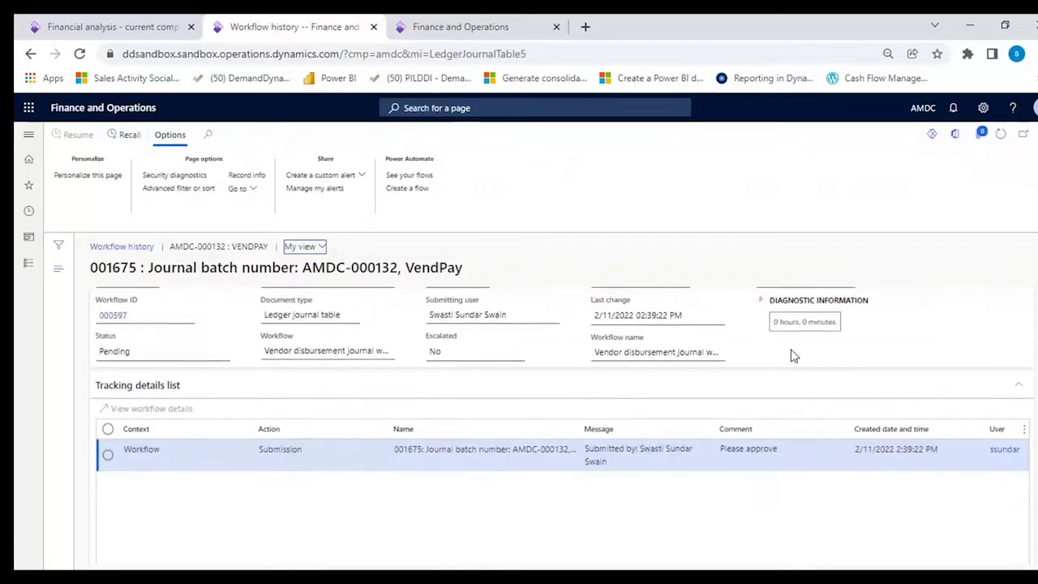
left_click(1000, 136)
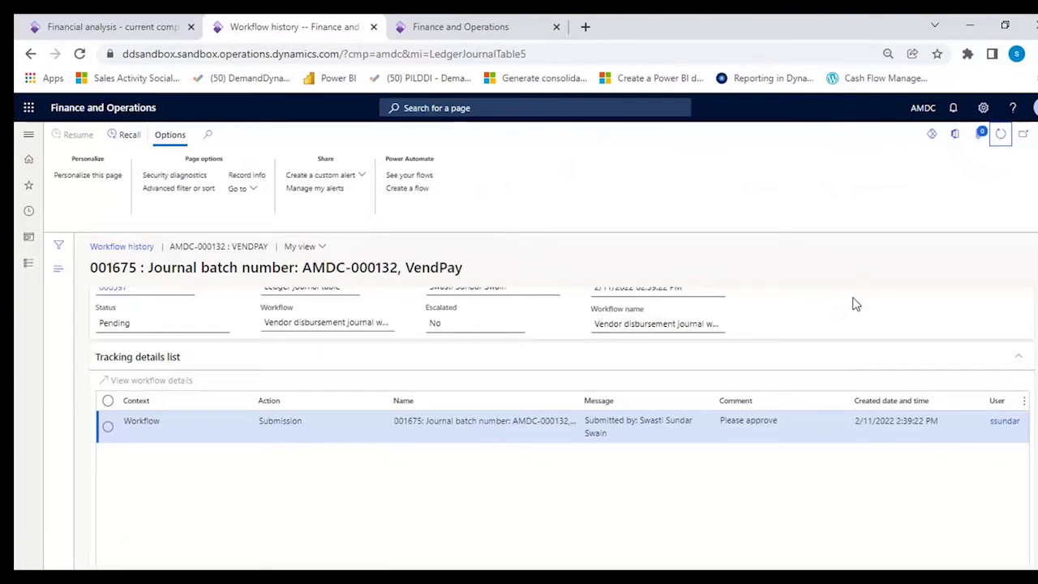
scroll(804, 297, "up", 2)
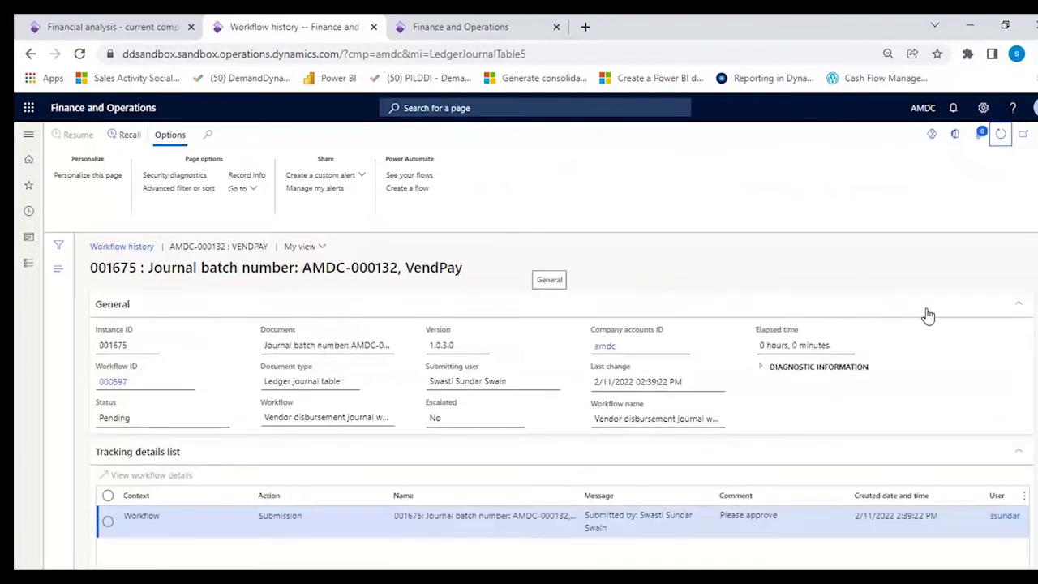
left_click(1001, 136)
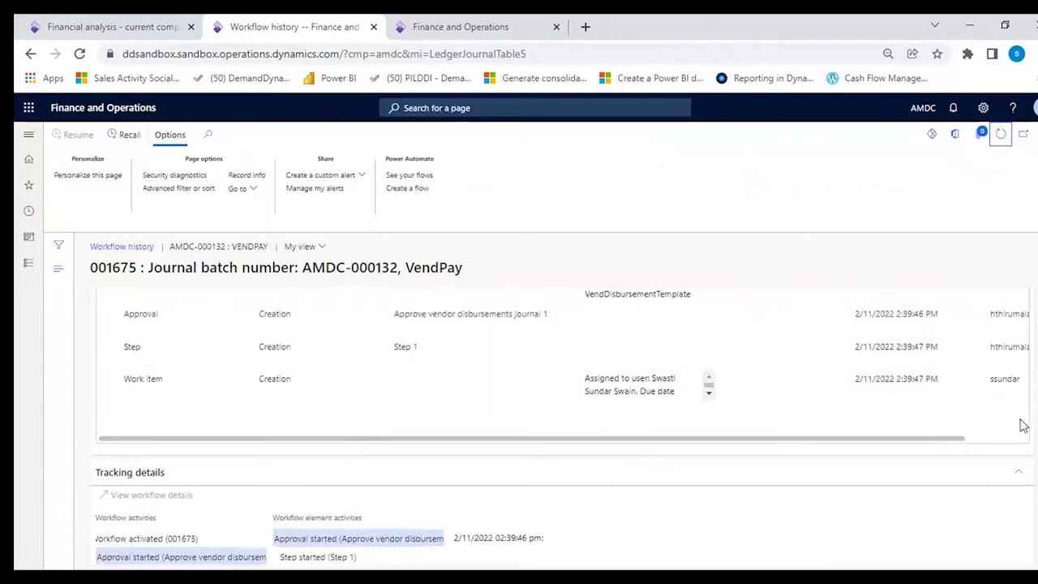
left_click(639, 383)
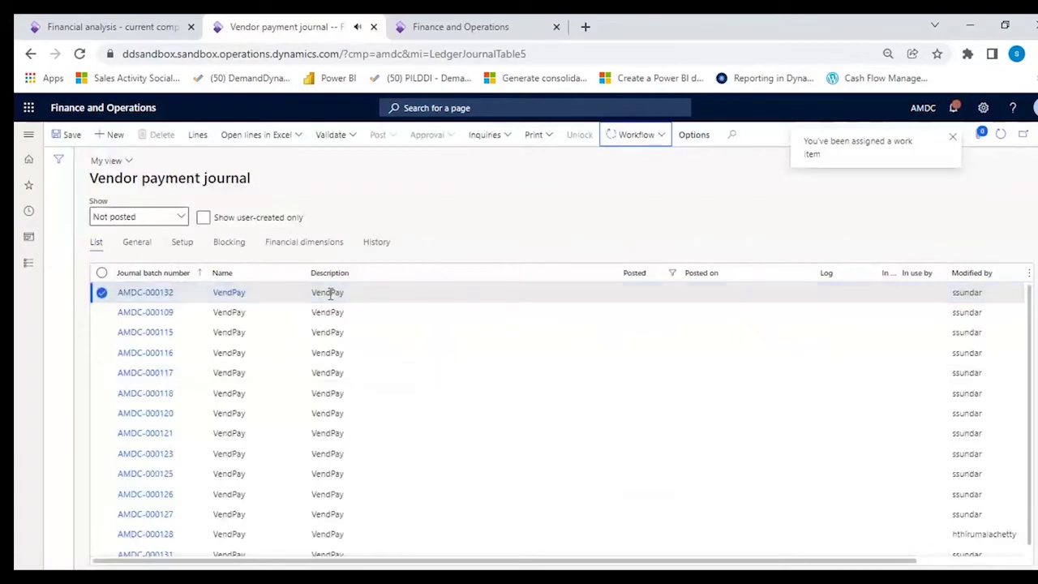
left_click(390, 293)
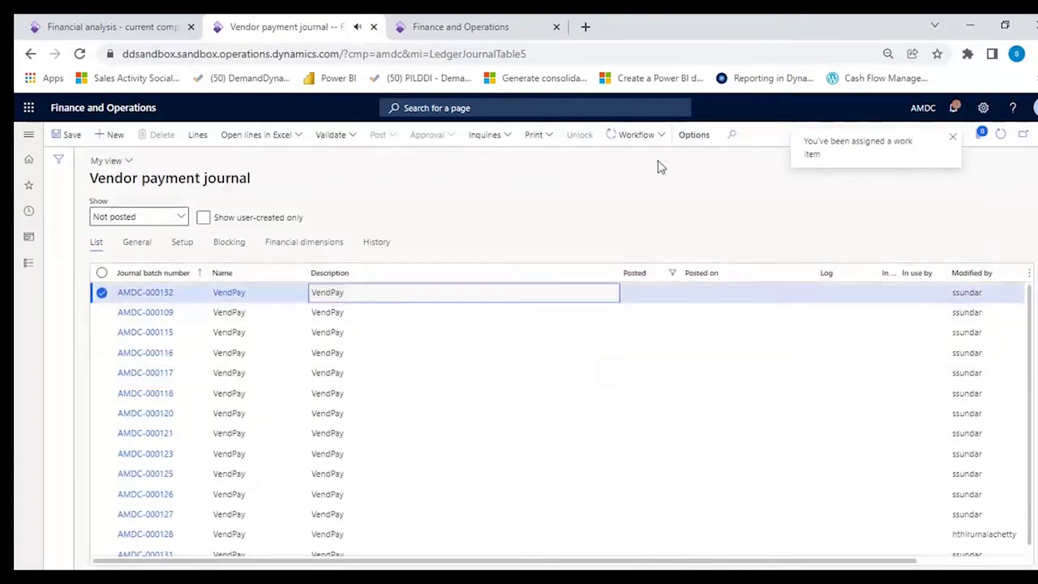
left_click(661, 136)
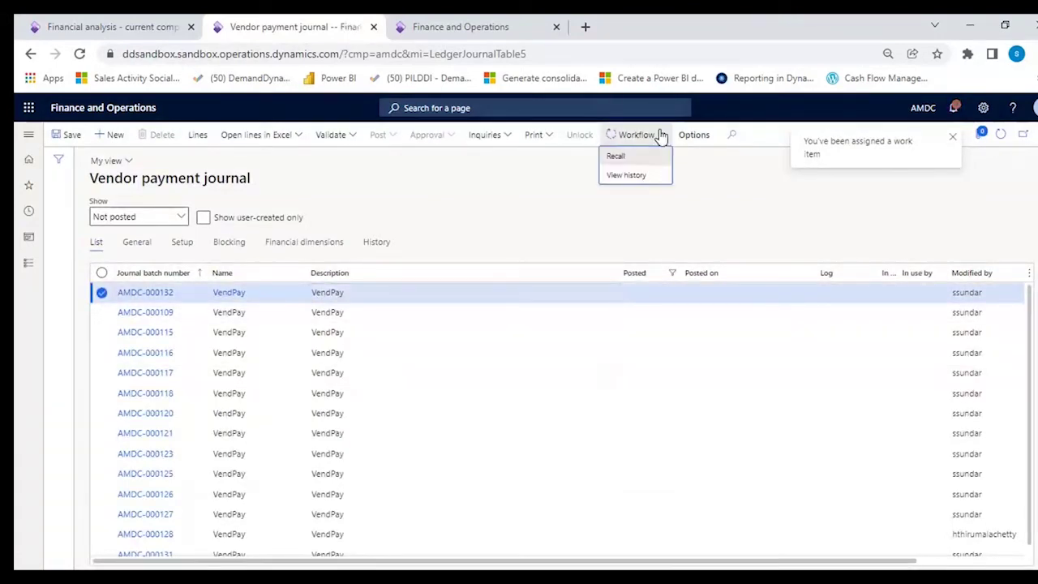
left_click(719, 195)
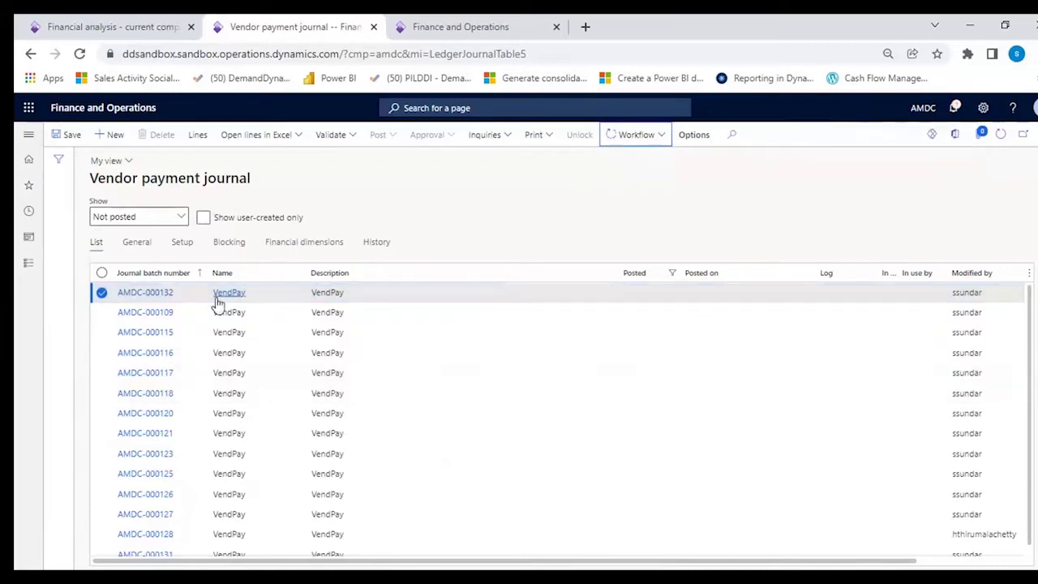
left_click(149, 295)
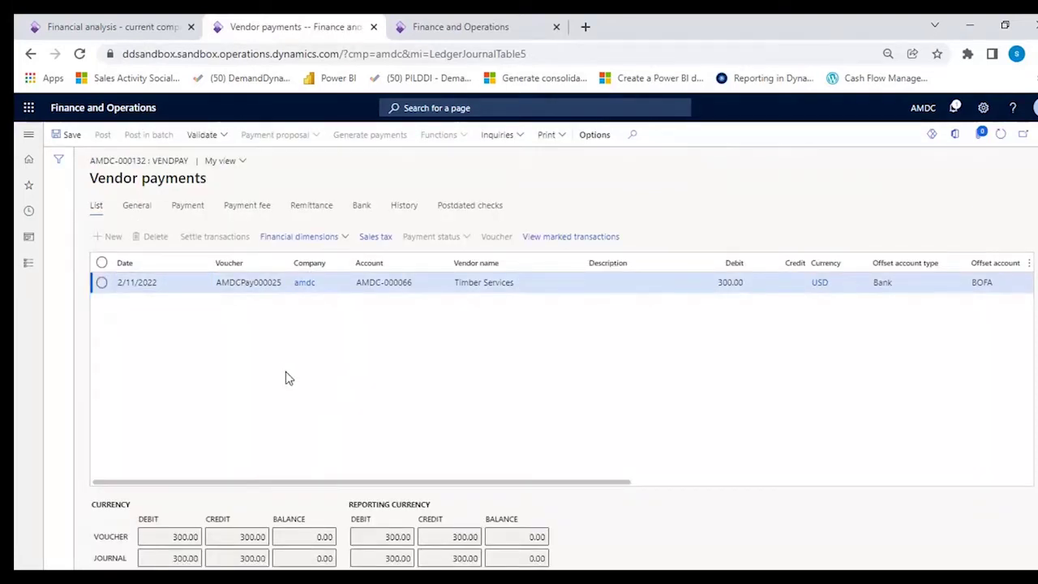
left_click_drag(343, 481, 549, 496)
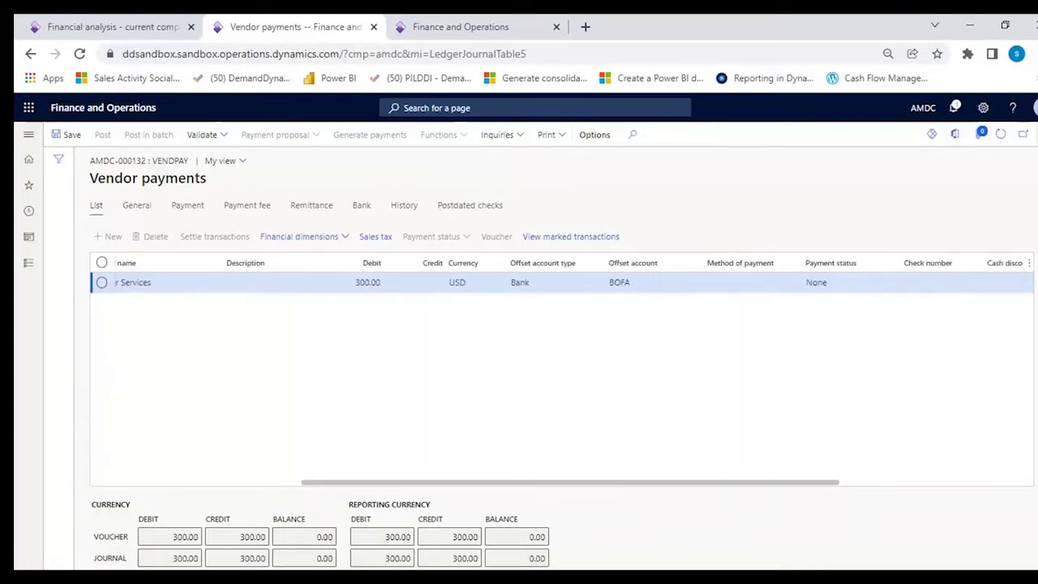
left_click(1024, 134)
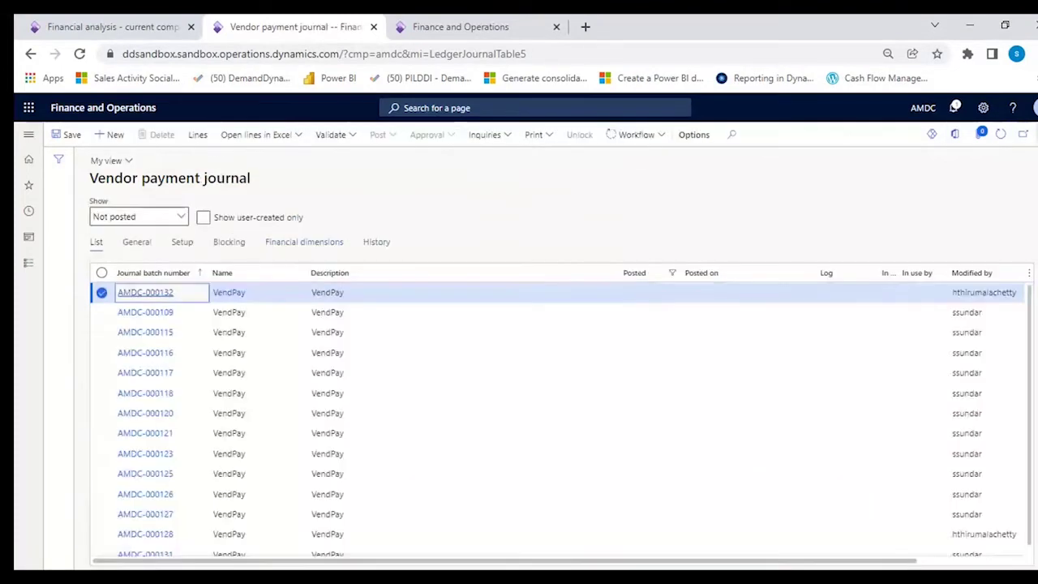
Refresh the journal list and approve journal AMDC-000132 with the comment 'Approved'
left_click(999, 135)
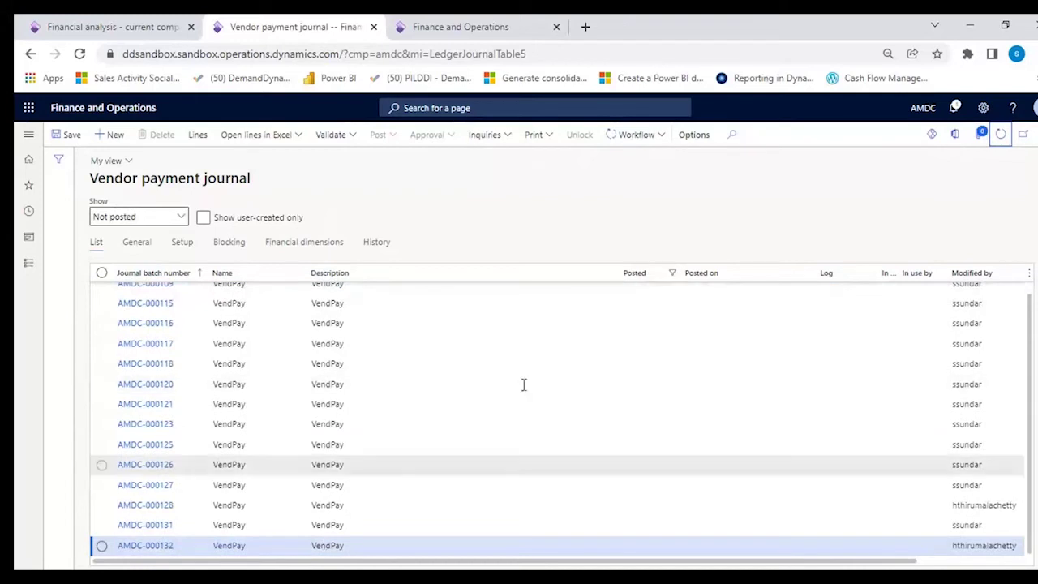
left_click(658, 137)
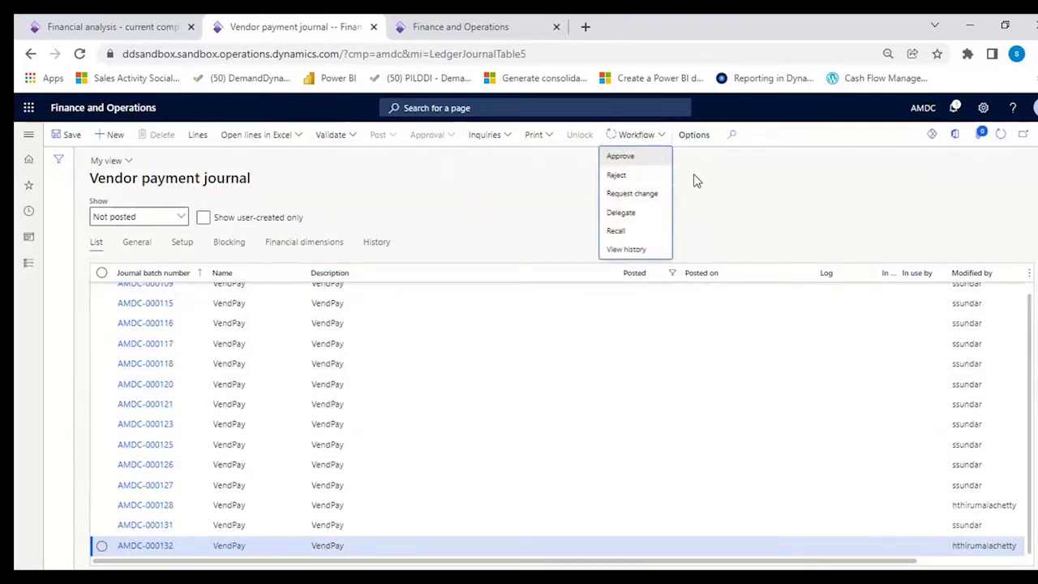
left_click(651, 160)
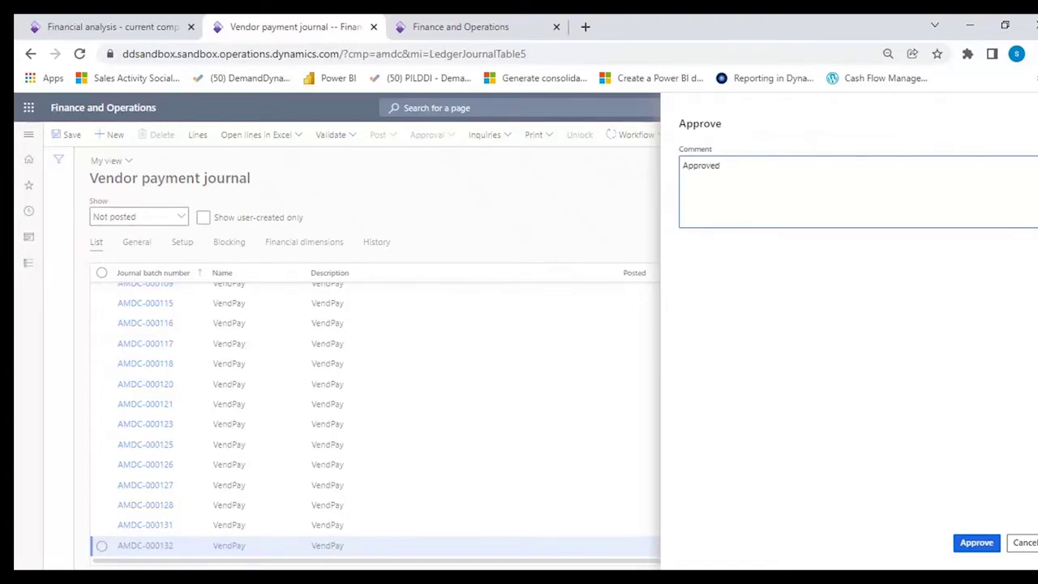
left_click(979, 545)
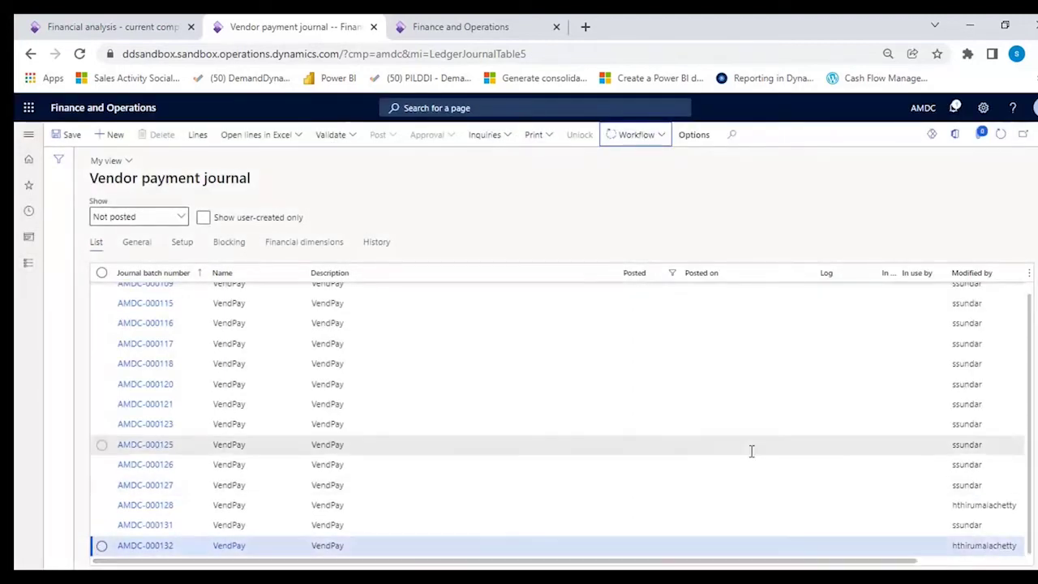
Go from the Accounts payable workspaces to the home Dashboard and scroll through it
left_click(28, 264)
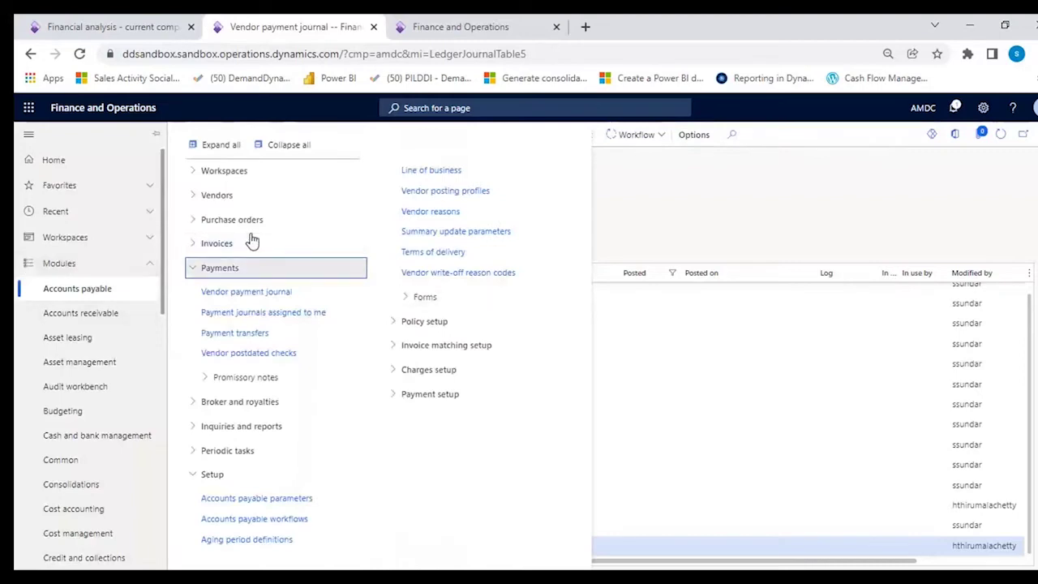
left_click(194, 172)
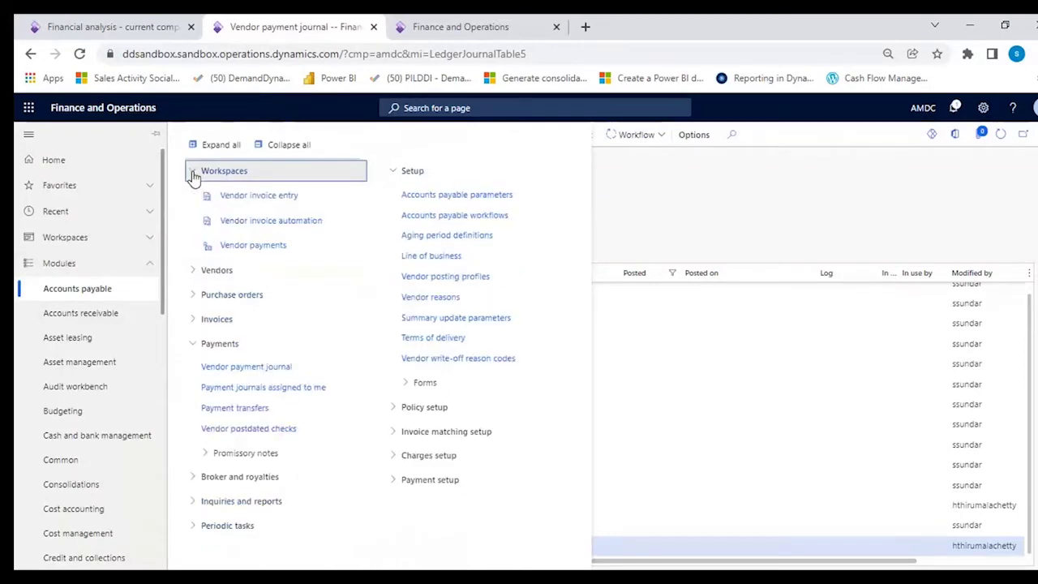
left_click(851, 209)
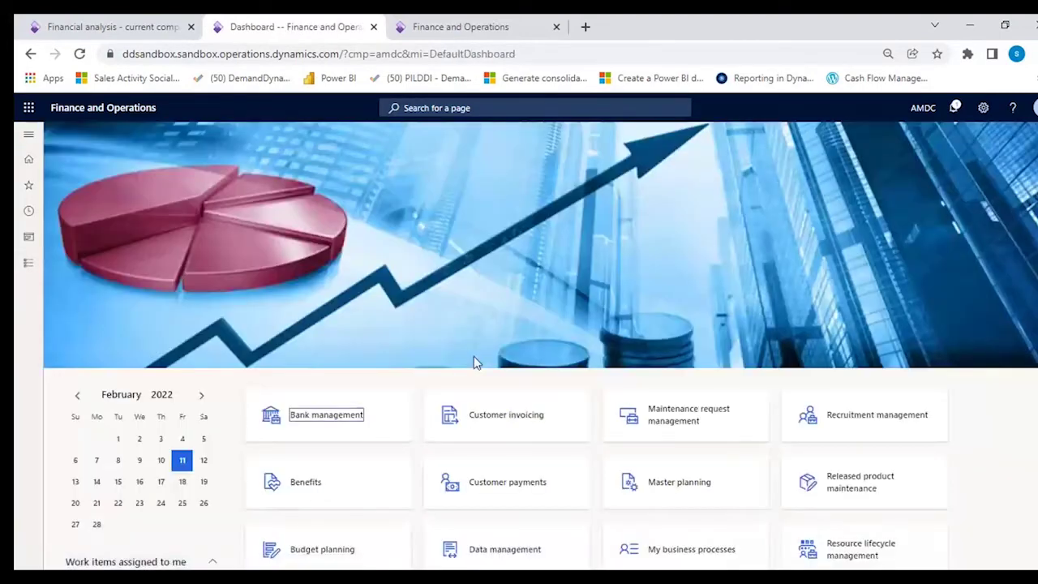
scroll(207, 307, "down", 4)
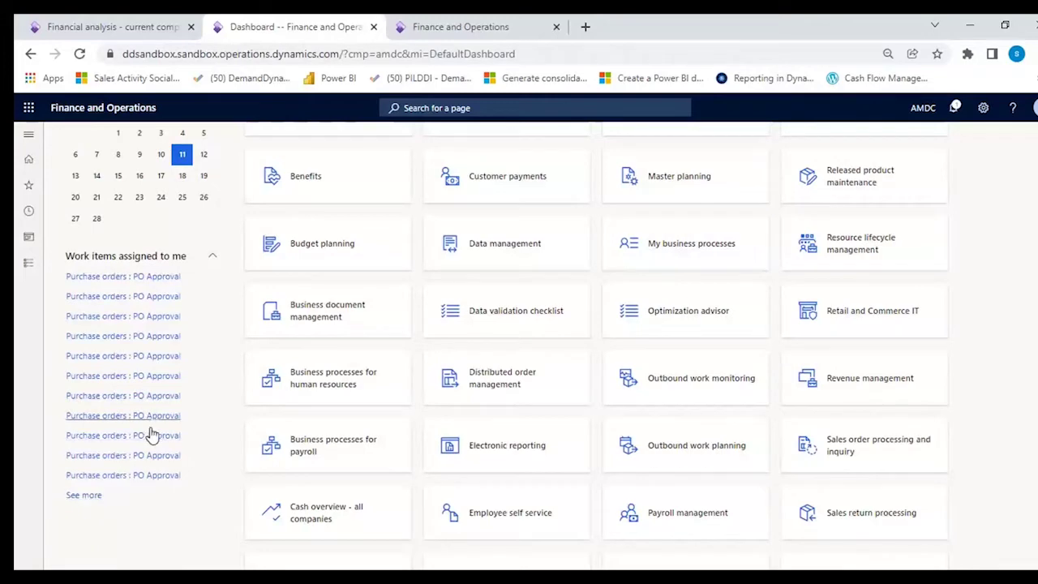
scroll(143, 365, "down", 4)
scroll(146, 369, "up", 3)
scroll(145, 364, "up", 4)
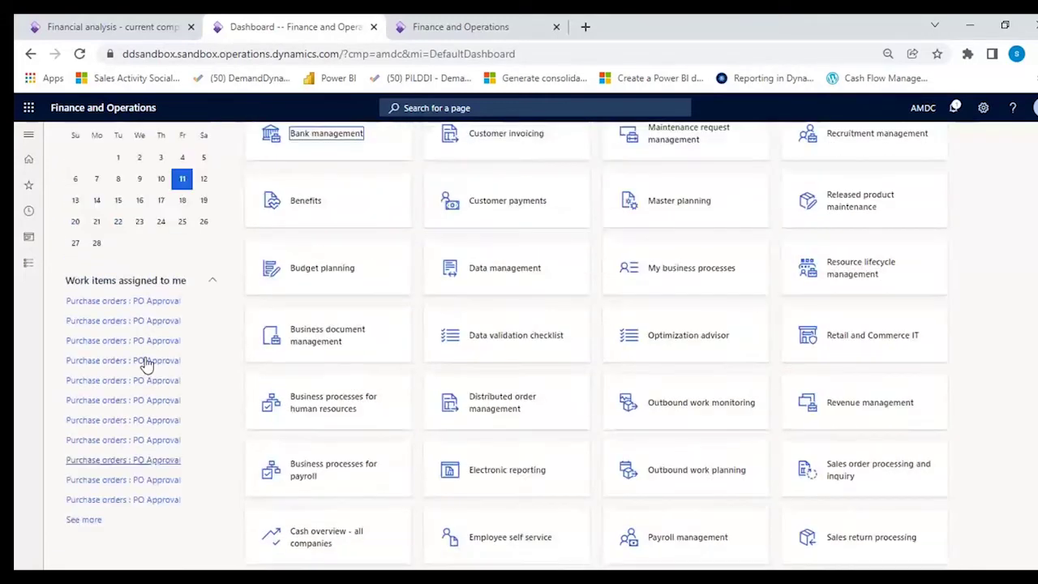
scroll(137, 449, "down", 4)
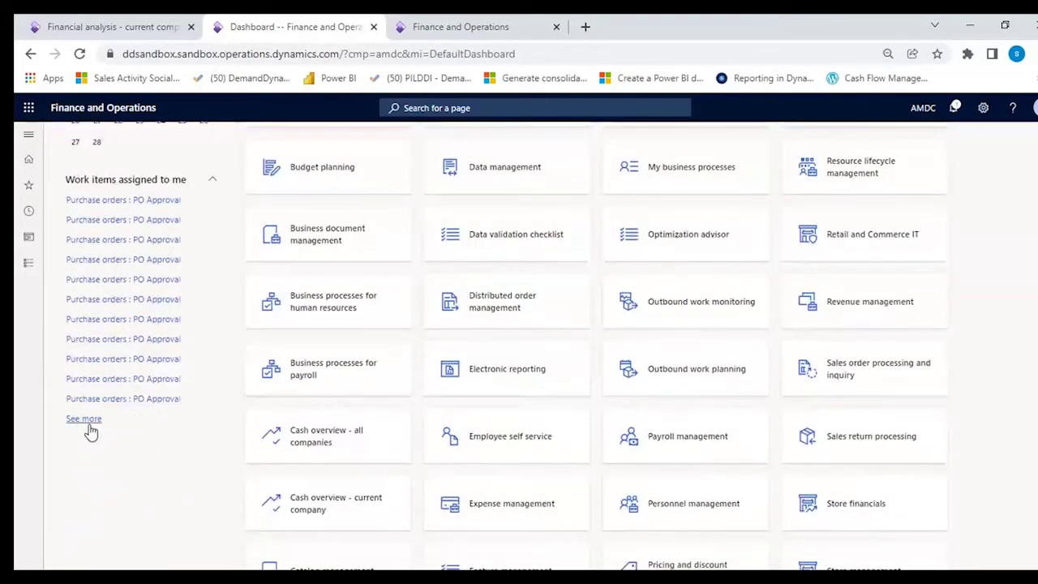
Review the full list of work items assigned to me, then return to the Dashboard
left_click(89, 420)
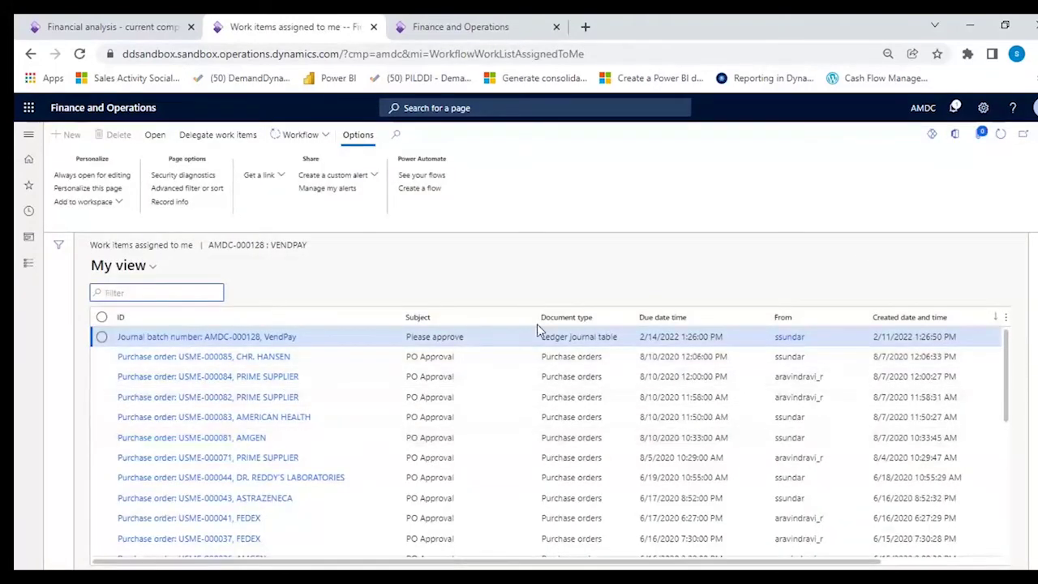
scroll(416, 489, "down", 3)
scroll(415, 489, "down", 5)
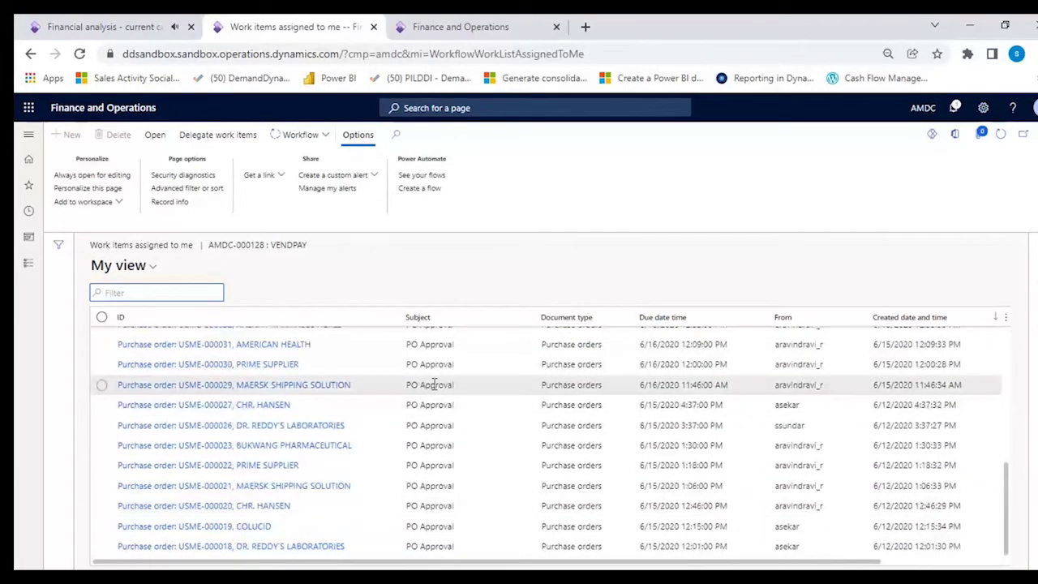
scroll(430, 398, "up", 8)
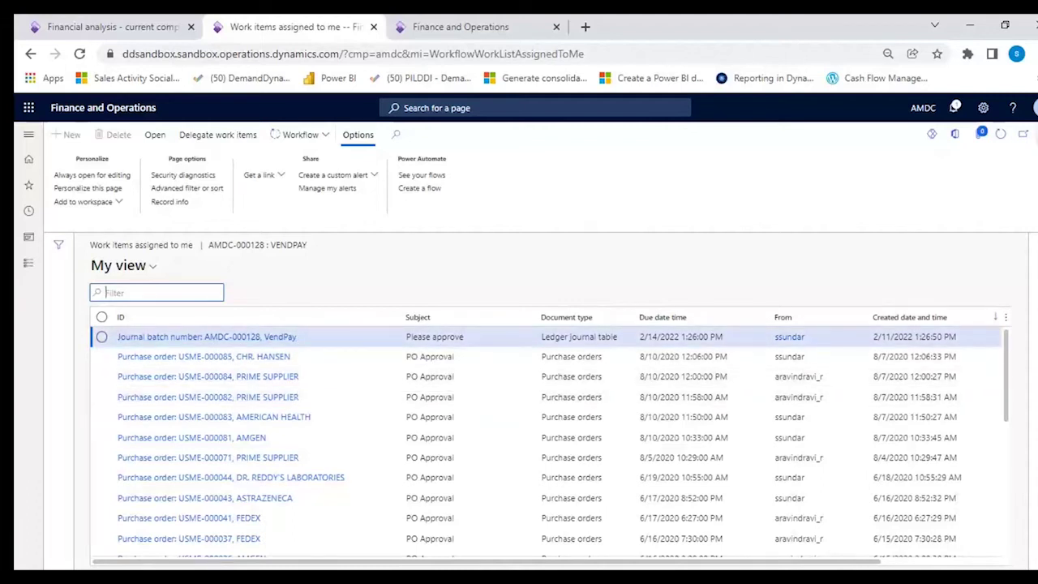
left_click(1035, 134)
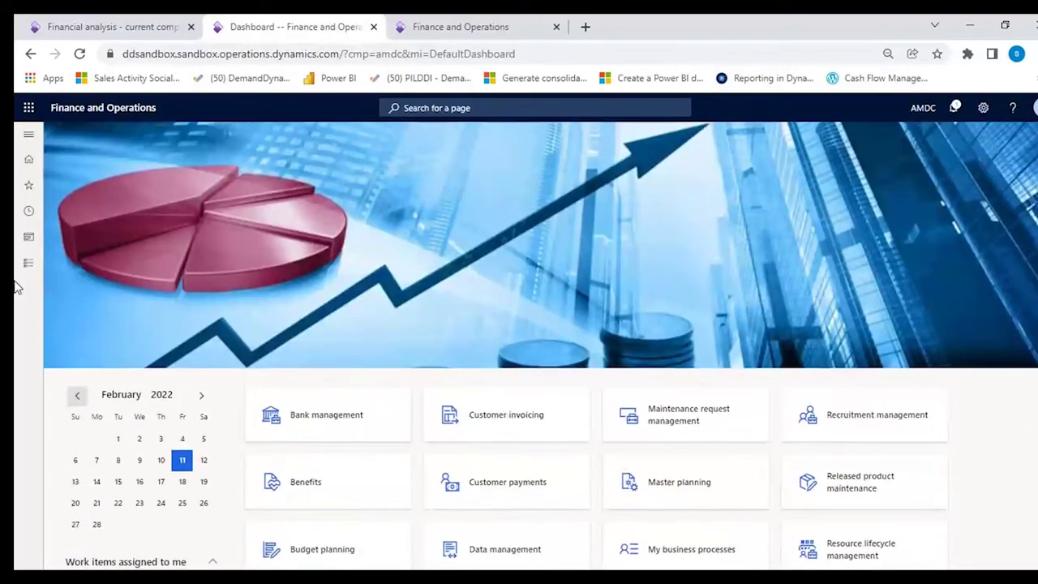
Review journal AMDC-000132's payment line from the Vendor payment journal list, then close back to the list
left_click(27, 263)
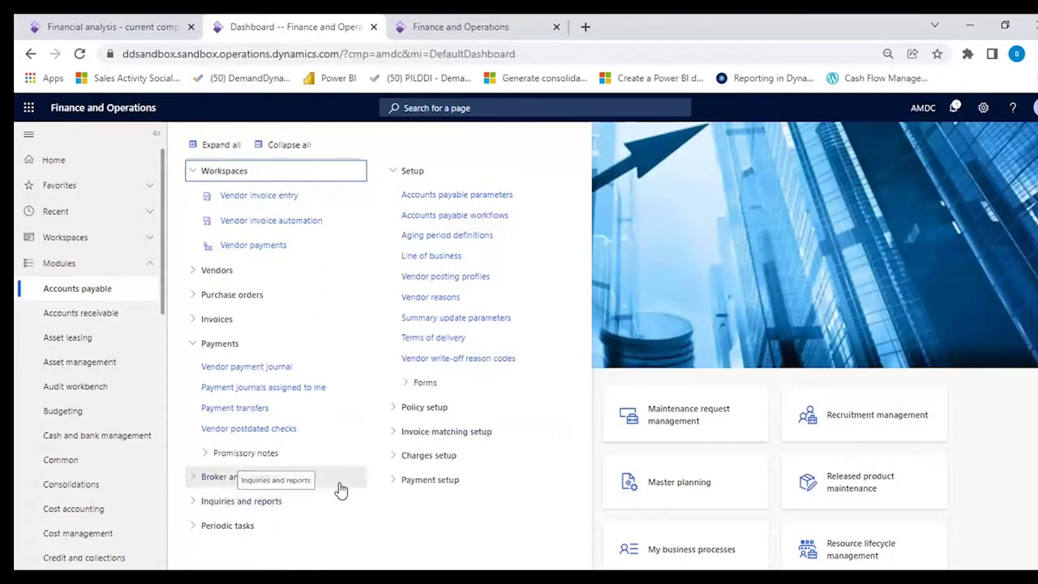
left_click(248, 368)
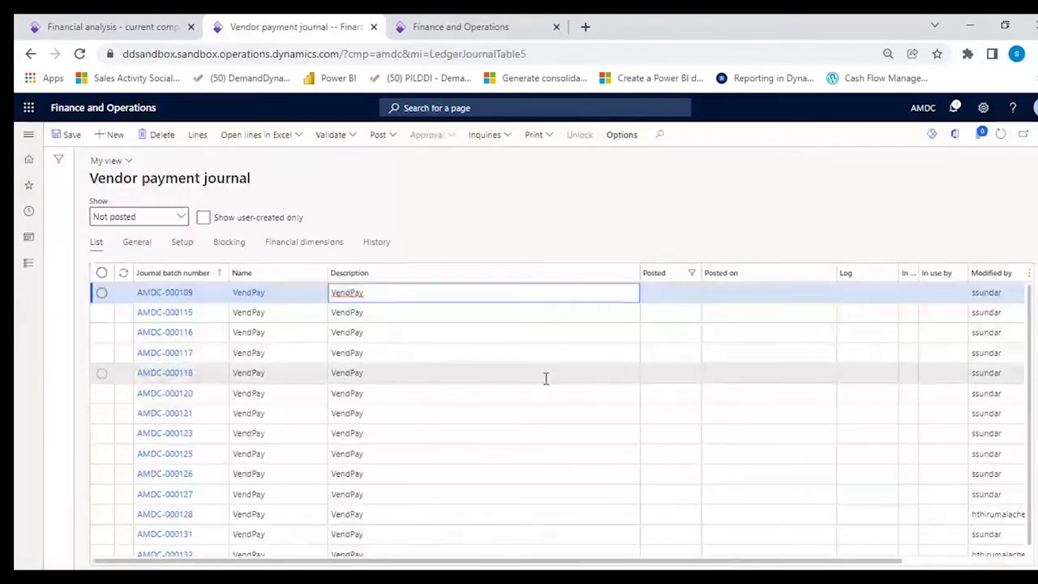
scroll(486, 437, "down", 1)
left_click(415, 545)
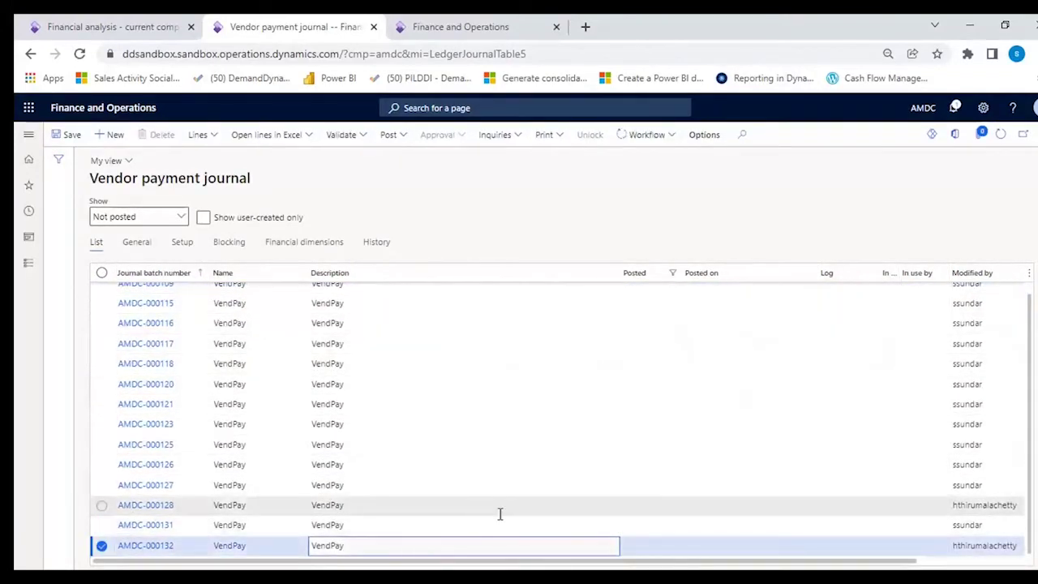
left_click(148, 549)
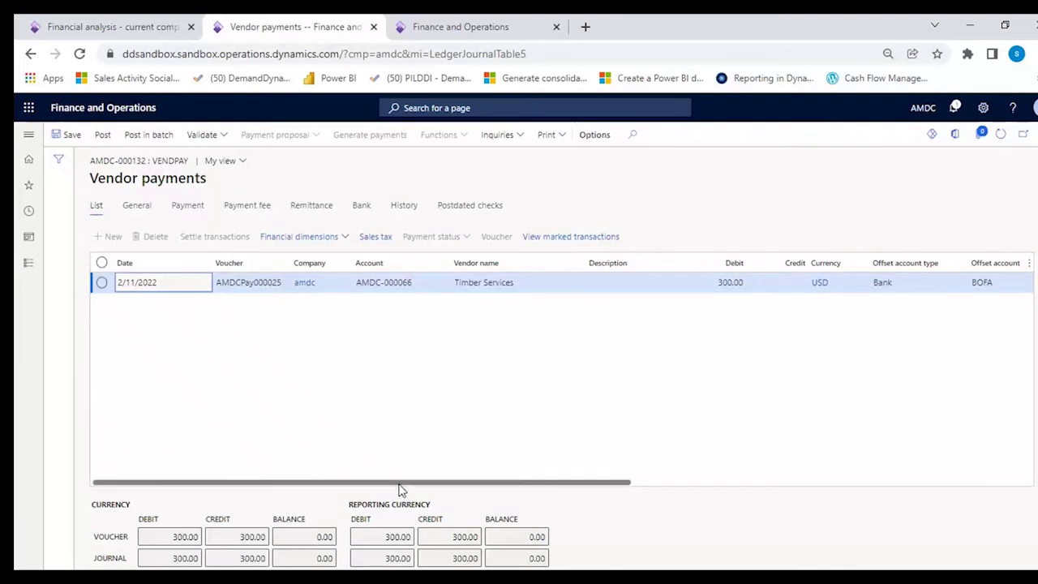
left_click_drag(403, 490, 301, 487)
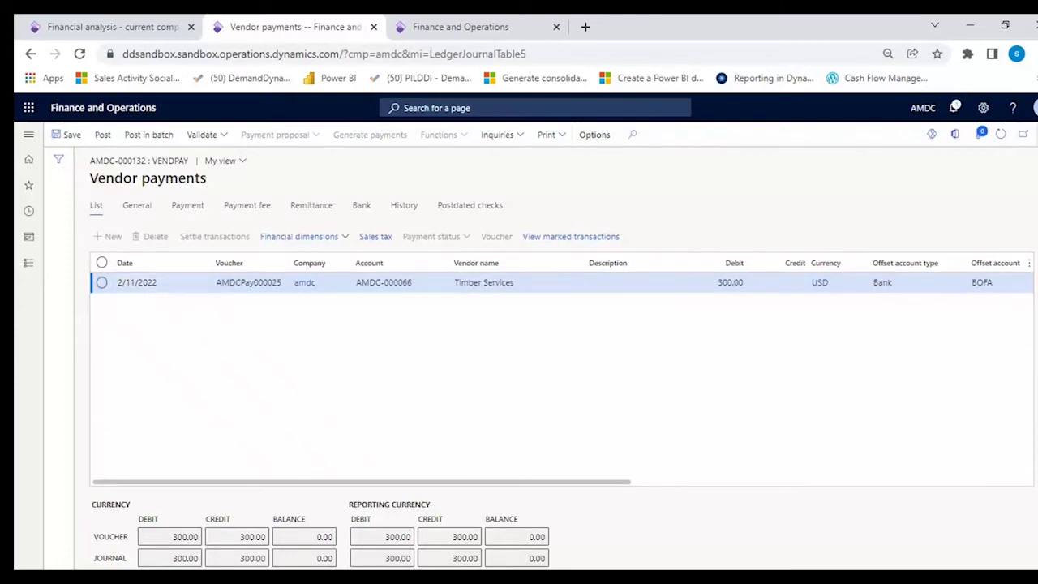
left_click(1023, 134)
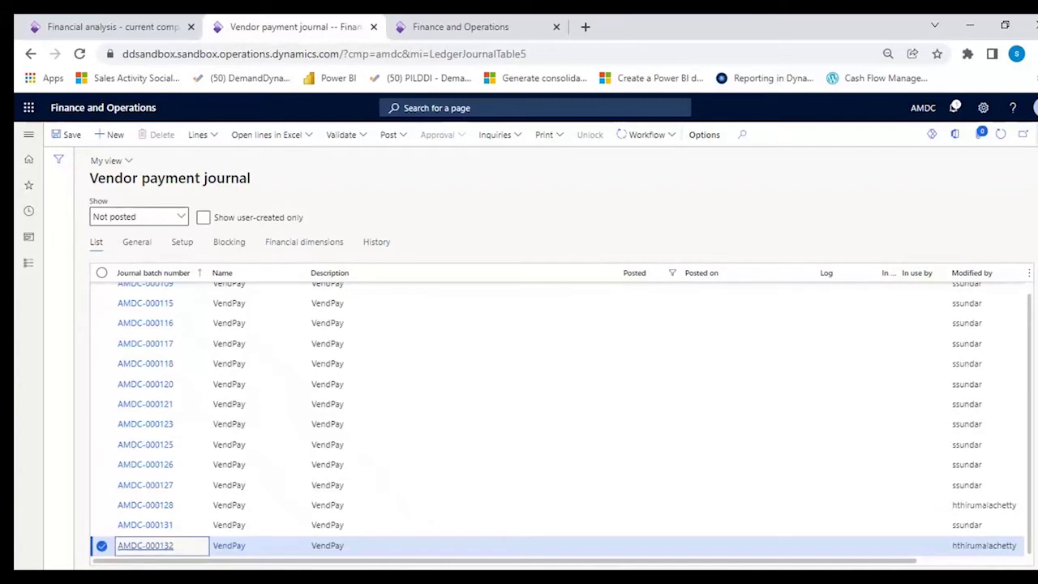
Leave journal AMDC-000132 unposted and return to the Dashboard
key("Escape")
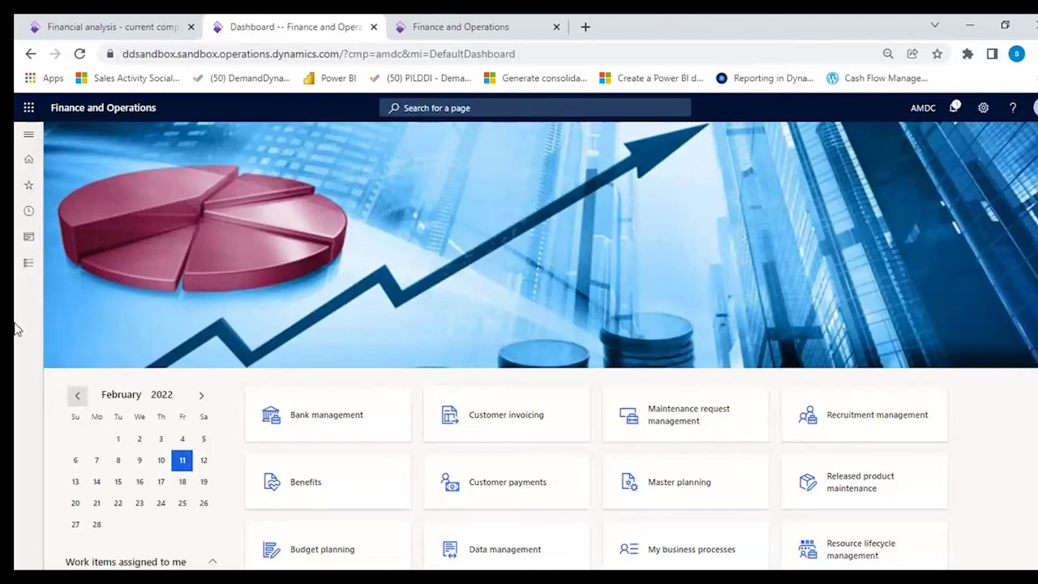
Open Accounts payable workflows and select Vendor invoice workflow 000596
left_click(24, 264)
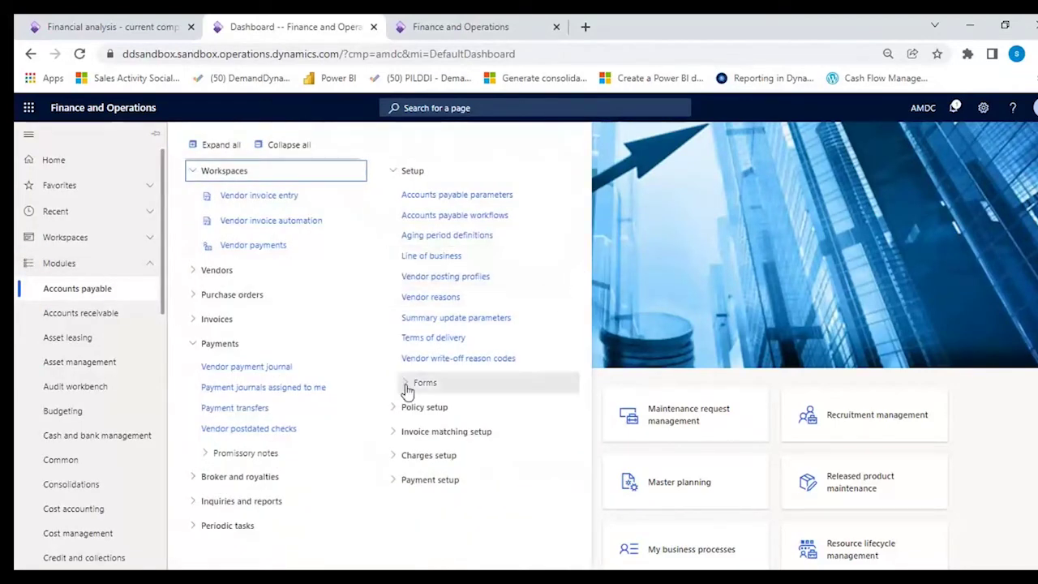
left_click(428, 214)
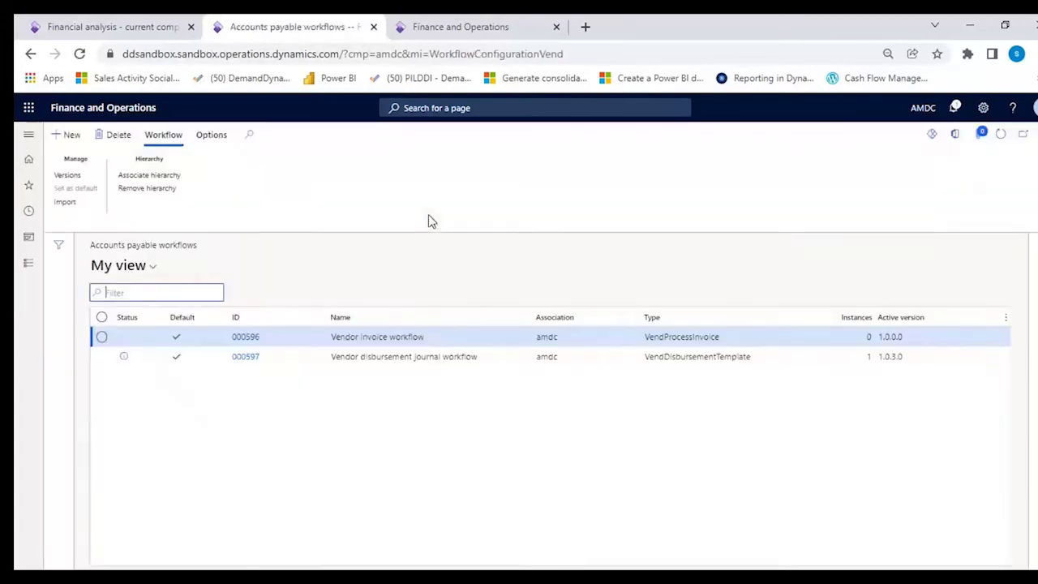
left_click(245, 337)
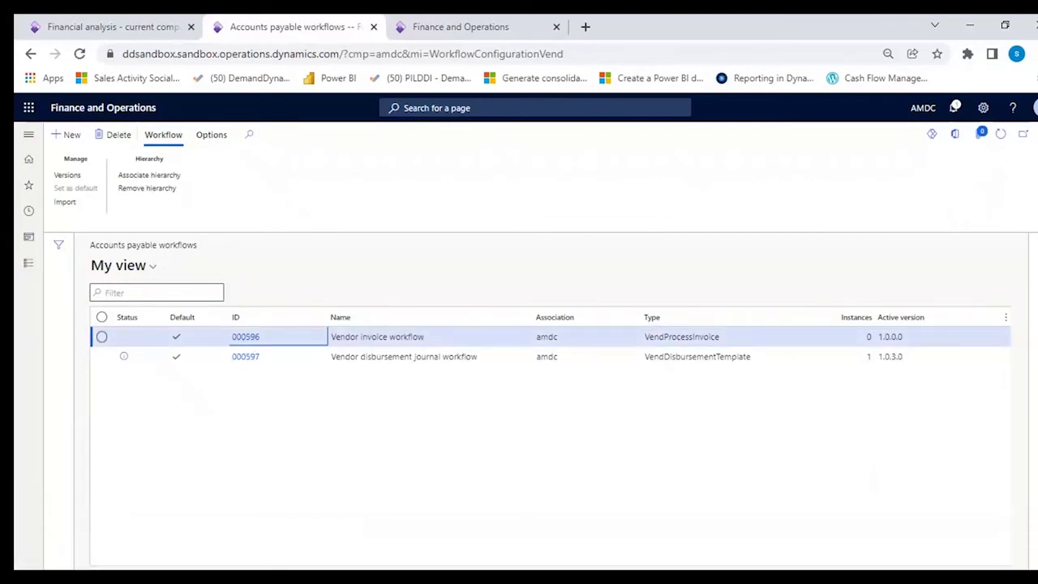
mouse_move(407, 578)
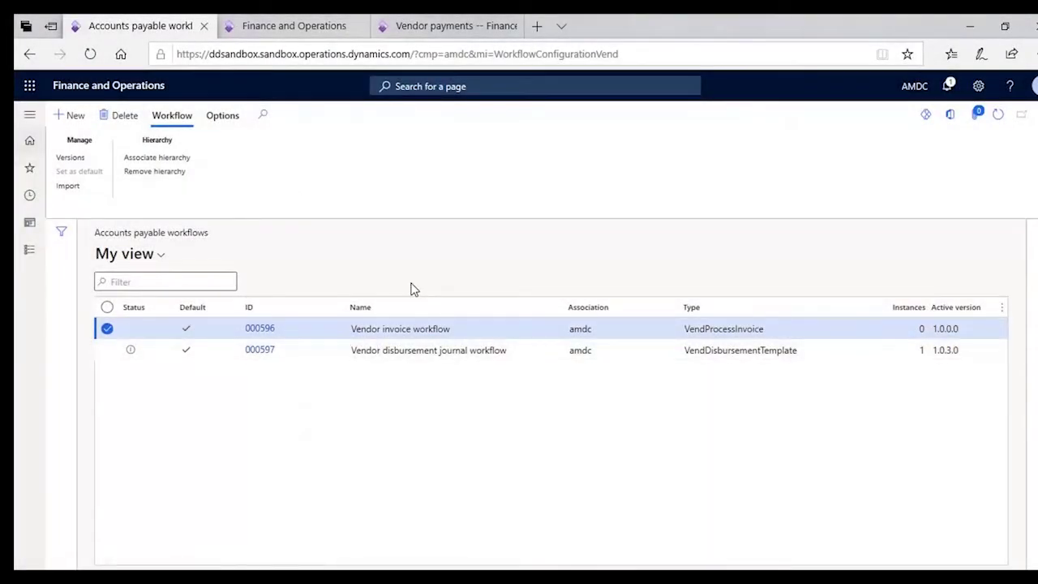
Open workflow 000596 in the workflow editor with the editor maximized
left_click(70, 158)
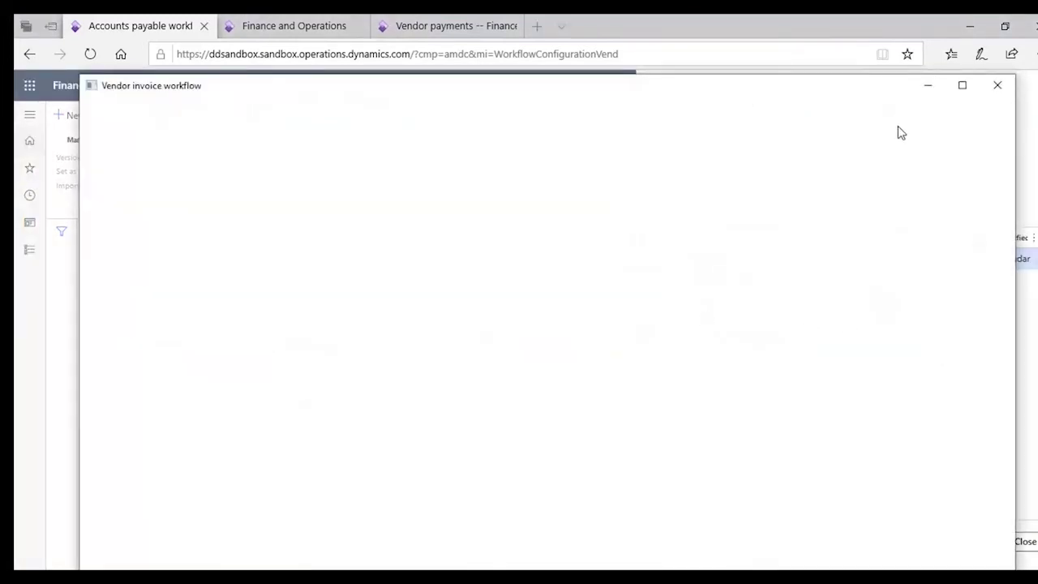
left_click(963, 85)
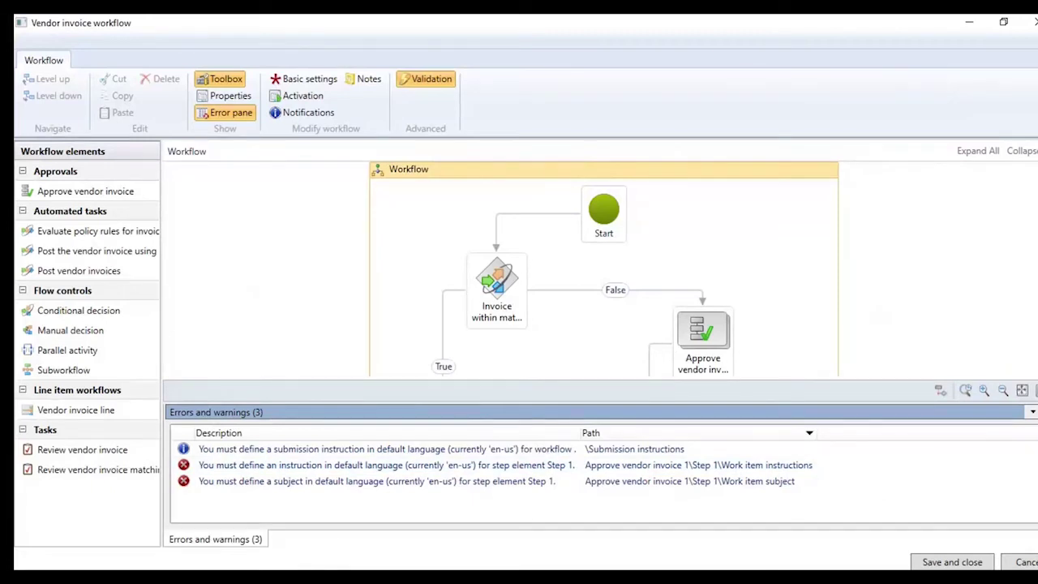
Hide the error pane and inspect the workflow diagram's decision, task and approval elements
left_click(1032, 411)
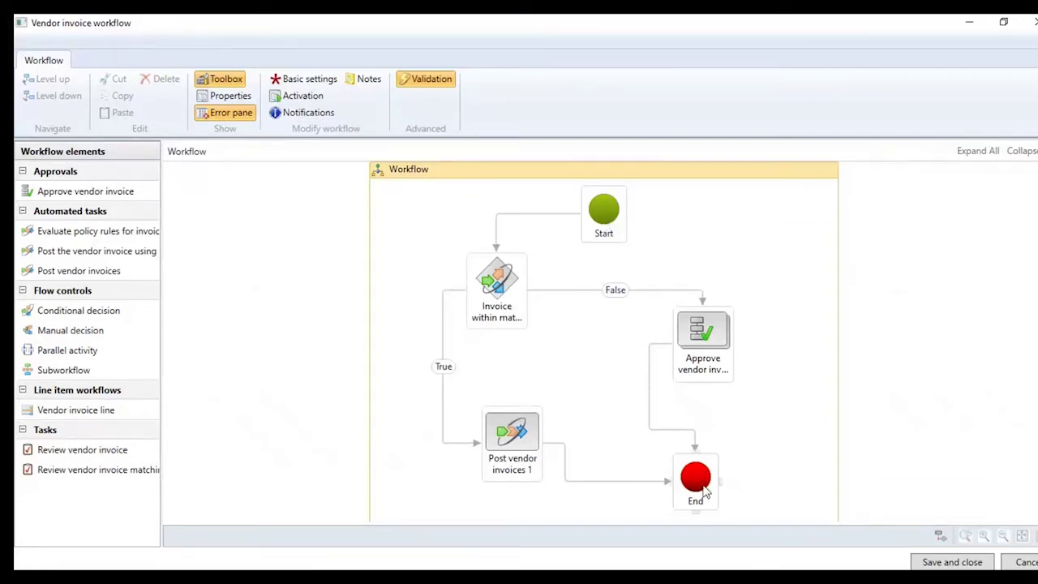
left_click(491, 300)
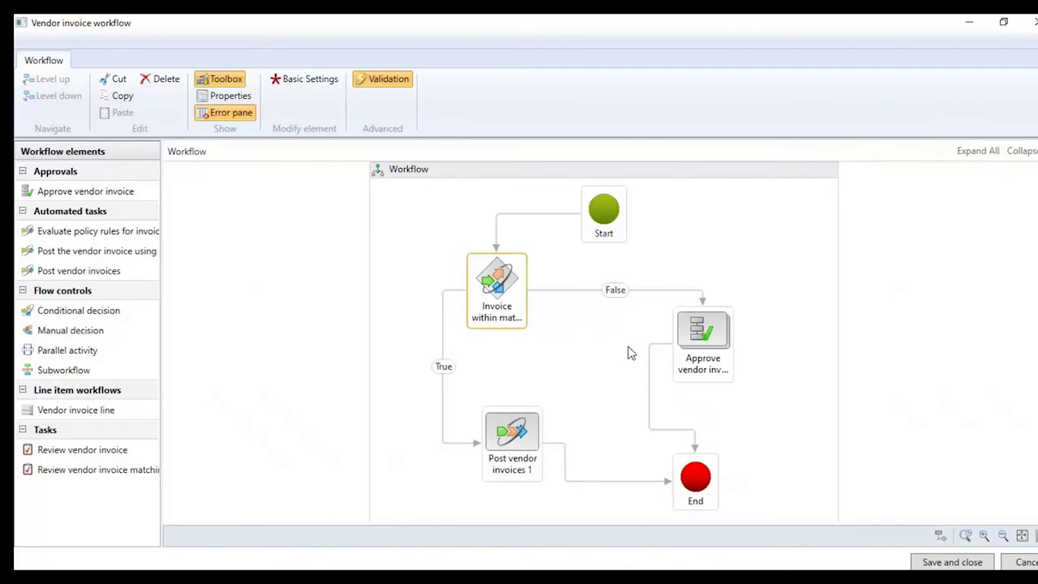
left_click(519, 440)
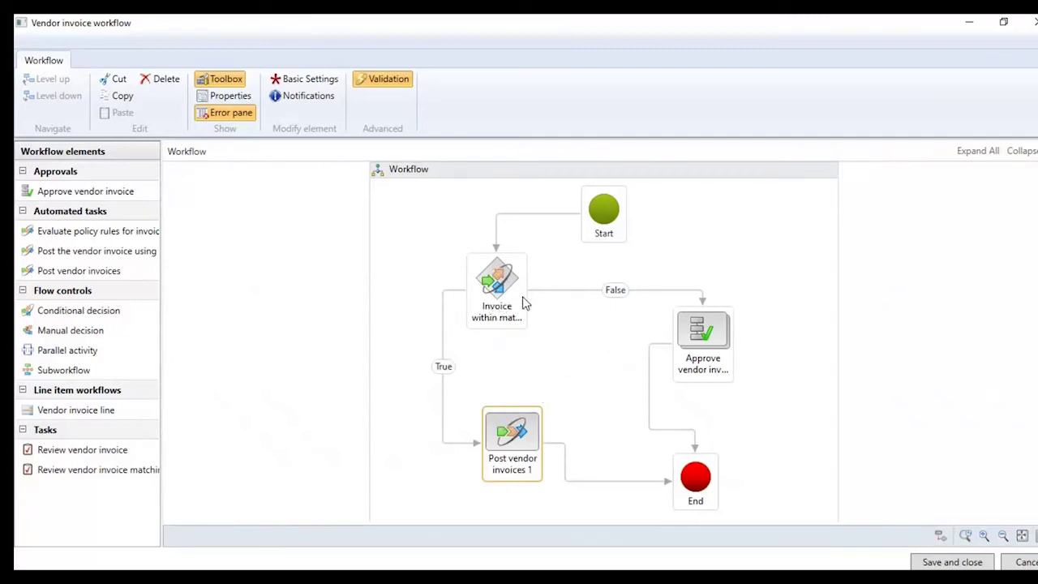
left_click(702, 349)
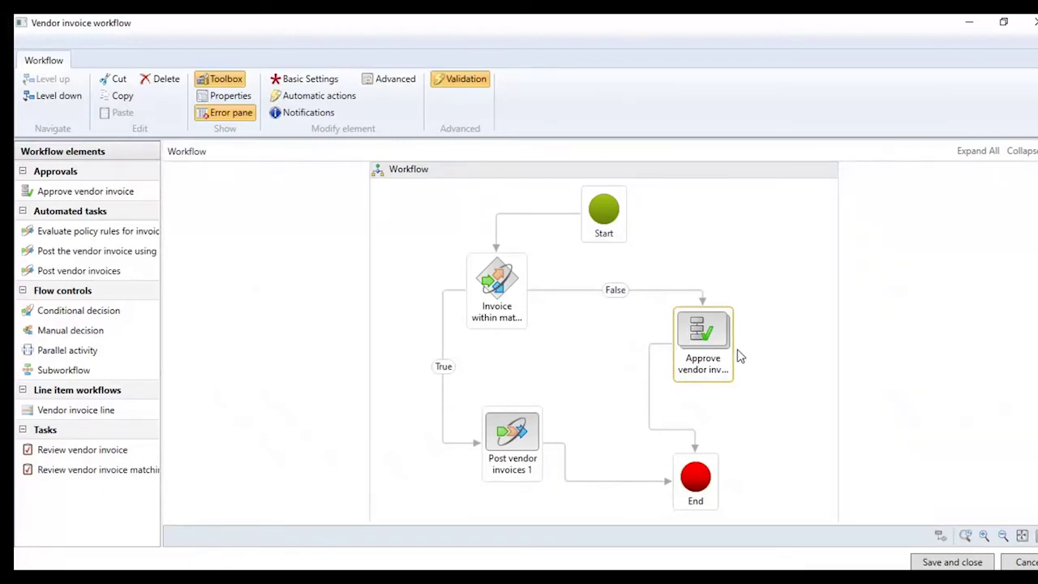
left_click(739, 286)
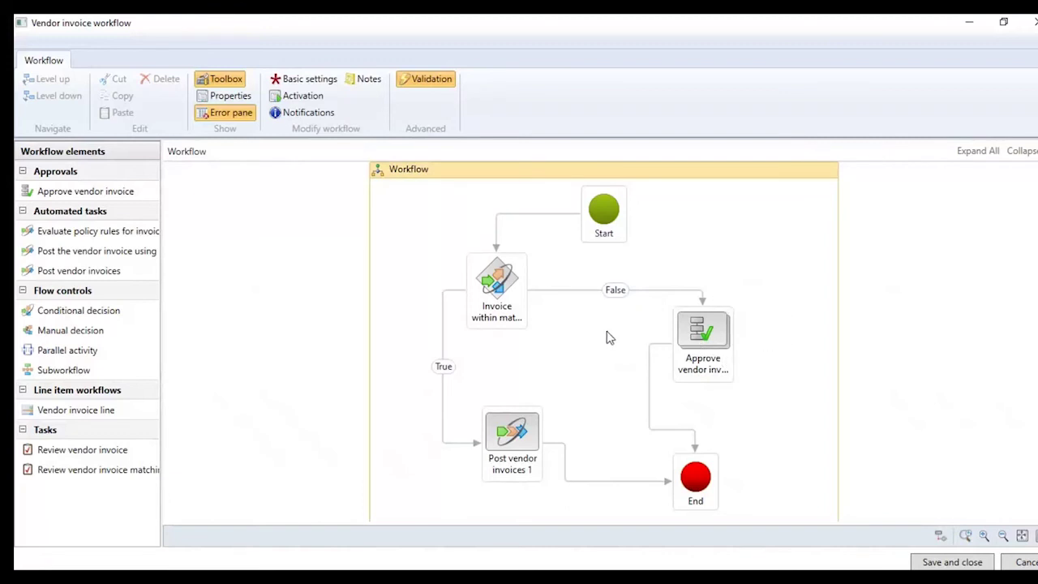
scroll(609, 337, "down", 1)
scroll(609, 338, "up", 1)
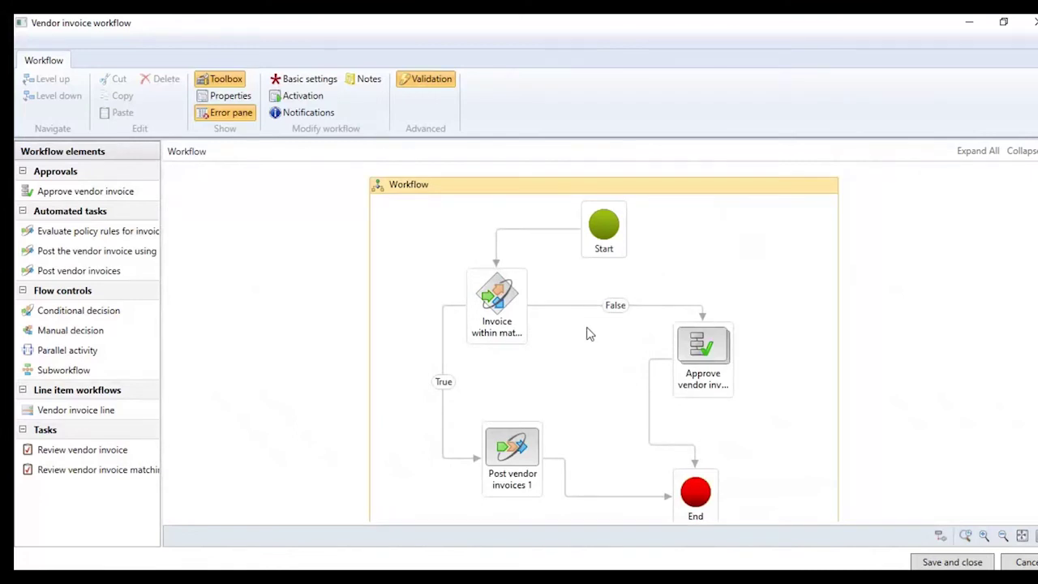
scroll(600, 273, "down", 1)
scroll(604, 276, "up", 1)
Go a level down into Approve vendor invoice and open Step 1's assignment properties
left_click(702, 347)
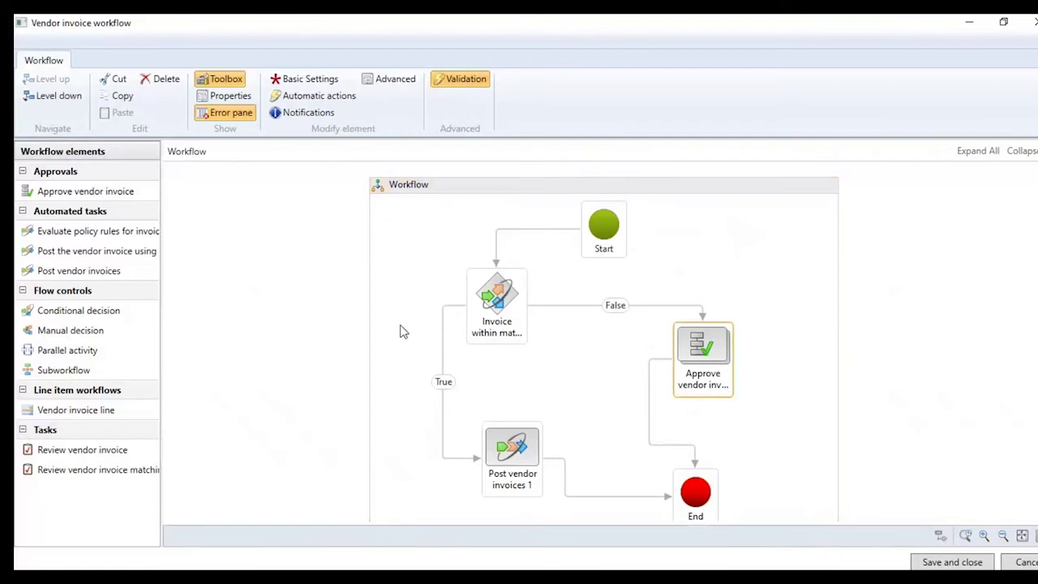
left_click(49, 96)
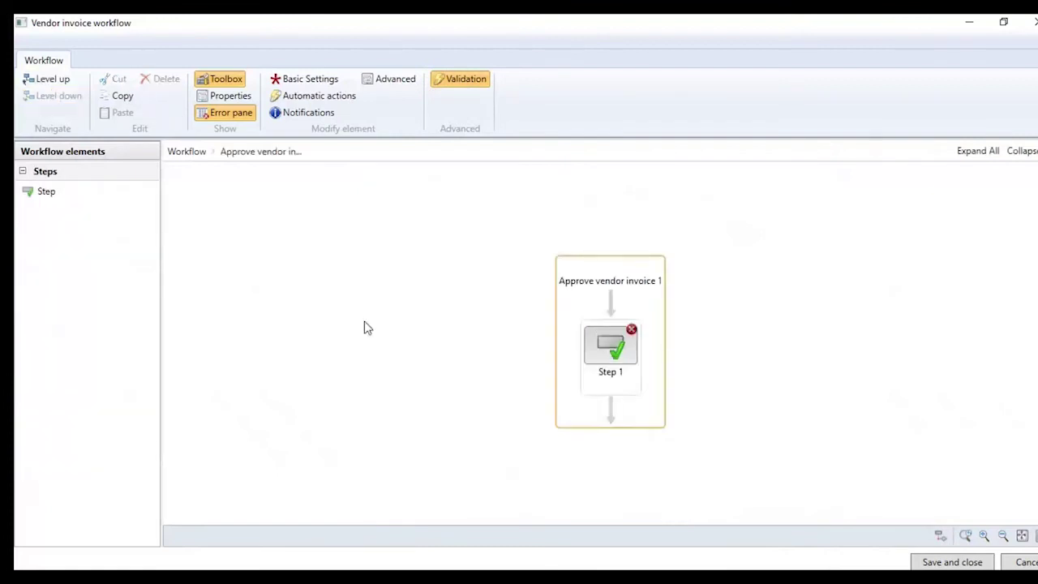
left_click(607, 337)
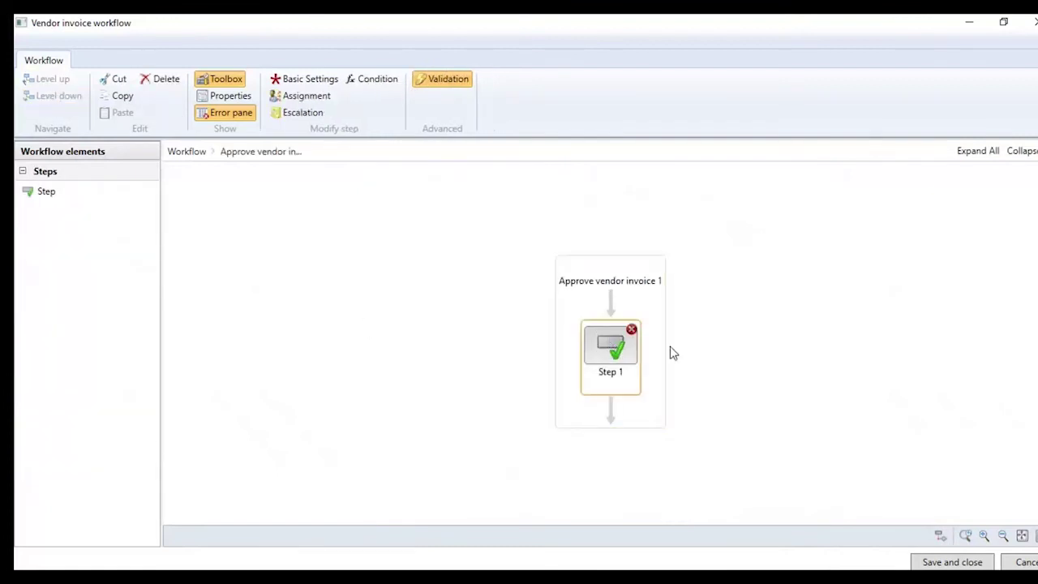
left_click(311, 97)
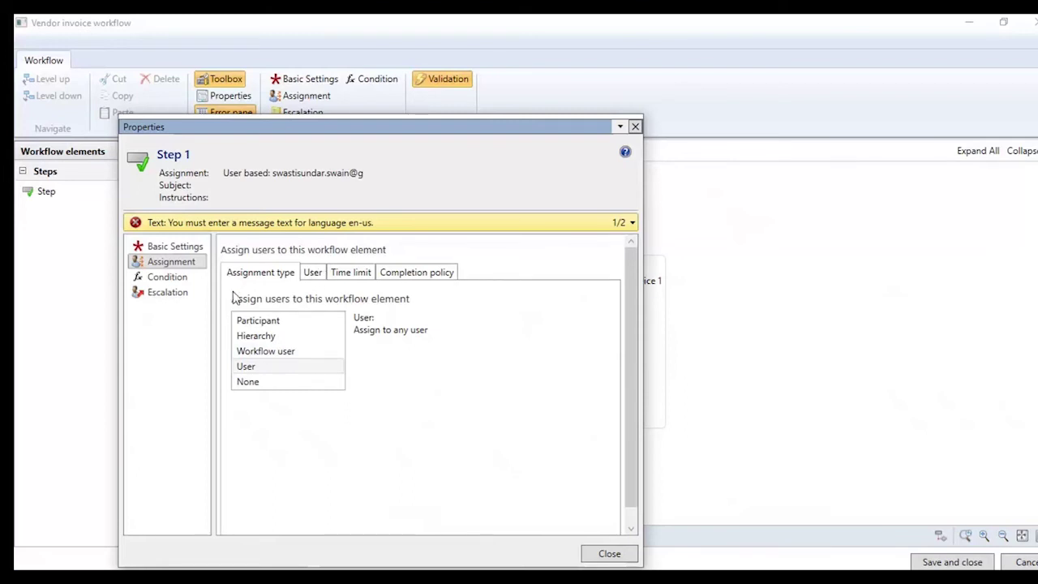
Review Step 1's assigned users, time limit, completion policy and condition settings
left_click(314, 276)
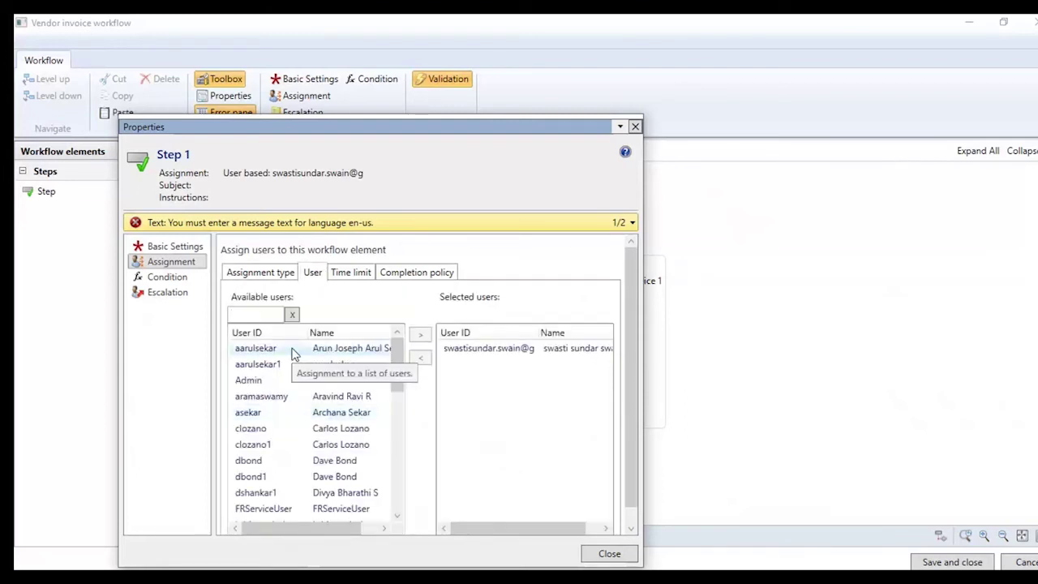
scroll(295, 360, "down", 10)
scroll(295, 360, "up", 10)
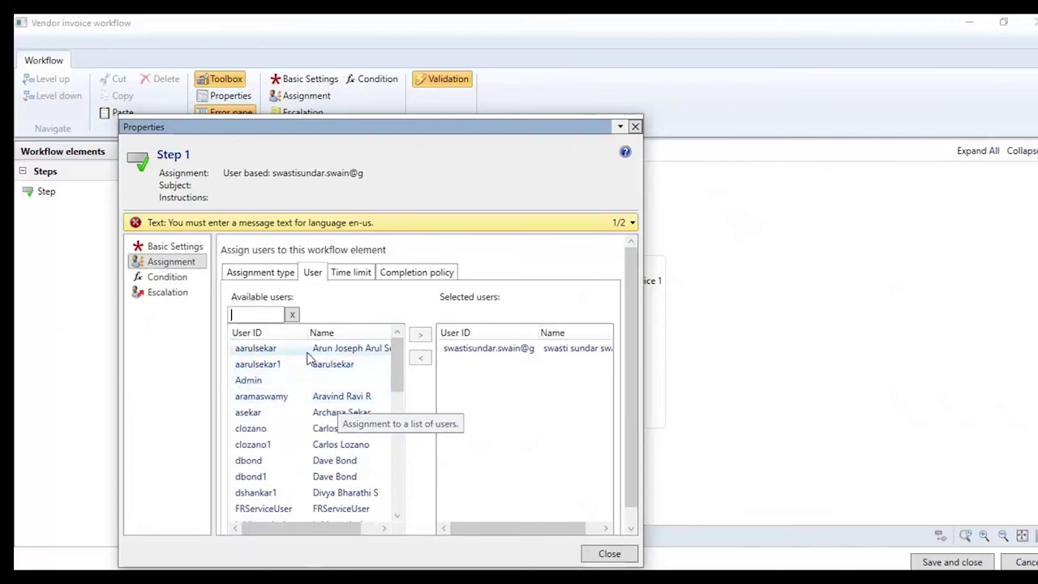
scroll(307, 360, "down", 5)
scroll(298, 360, "up", 5)
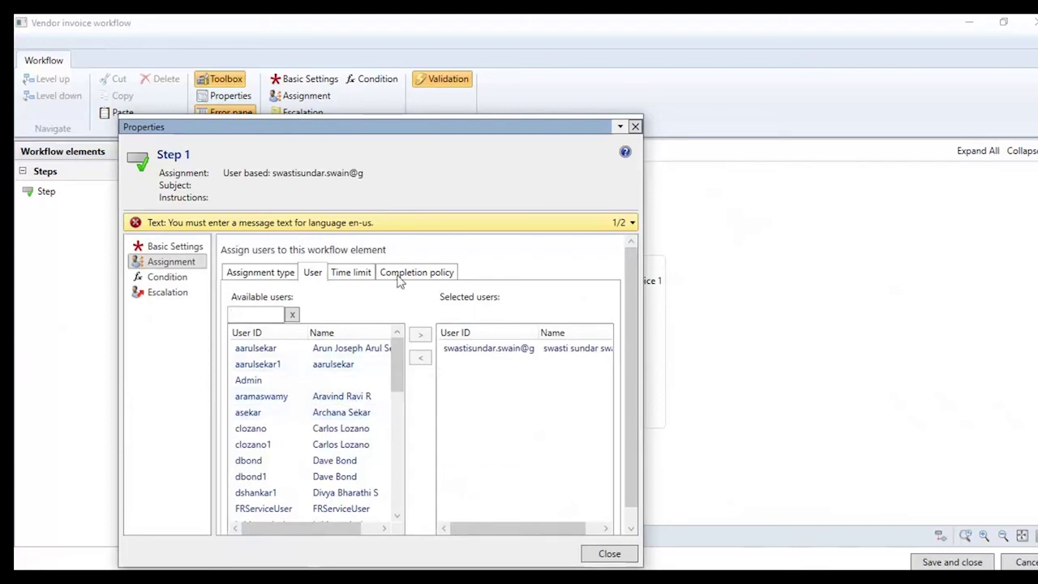
left_click(358, 276)
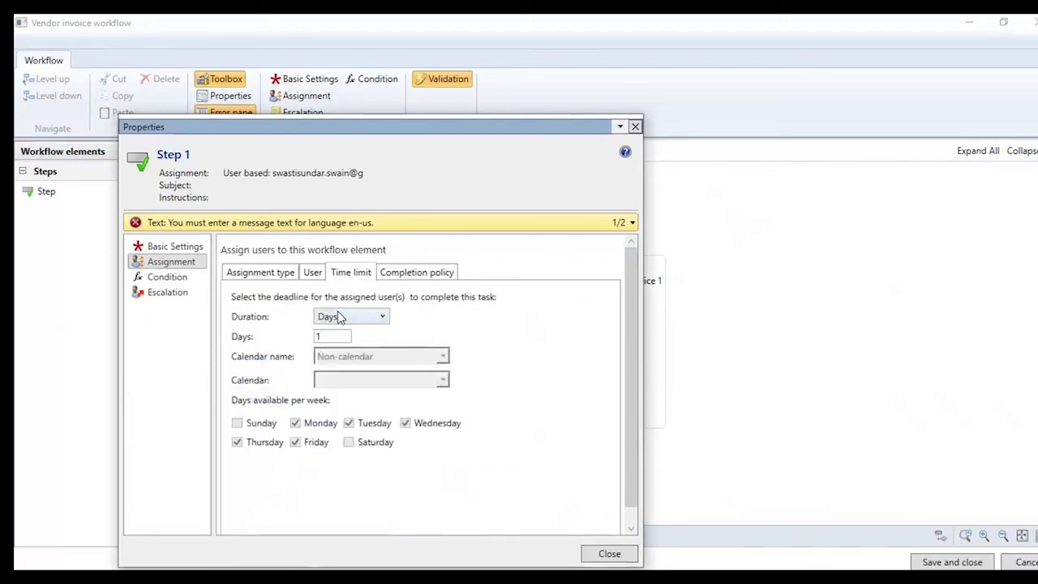
left_click(423, 275)
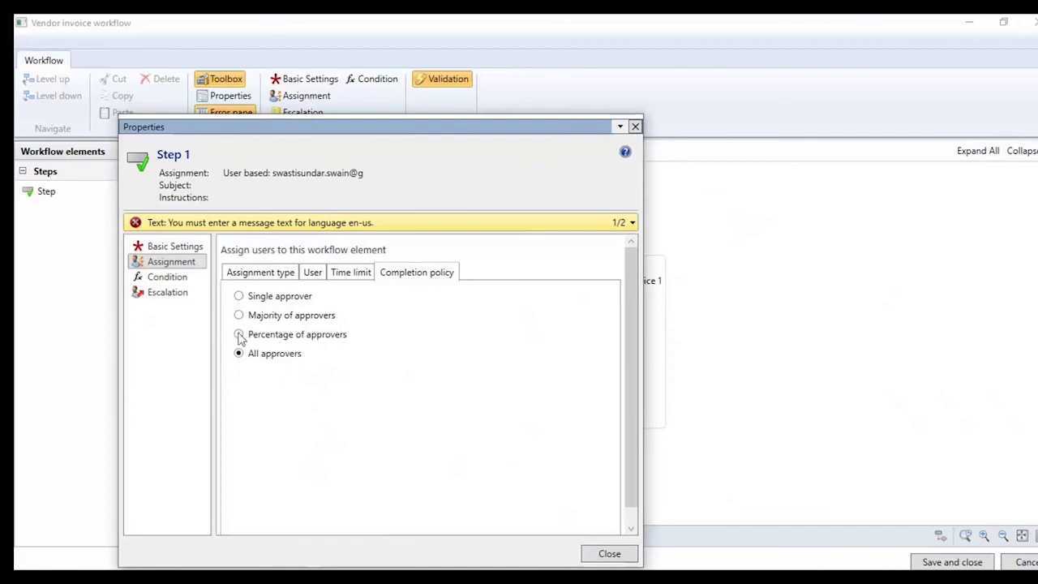
left_click(260, 276)
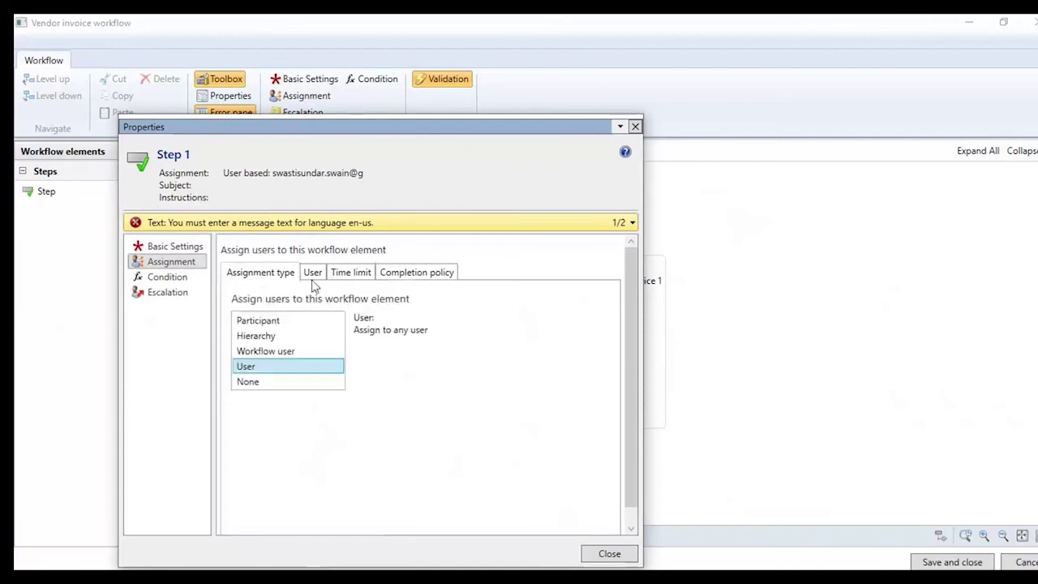
left_click(180, 248)
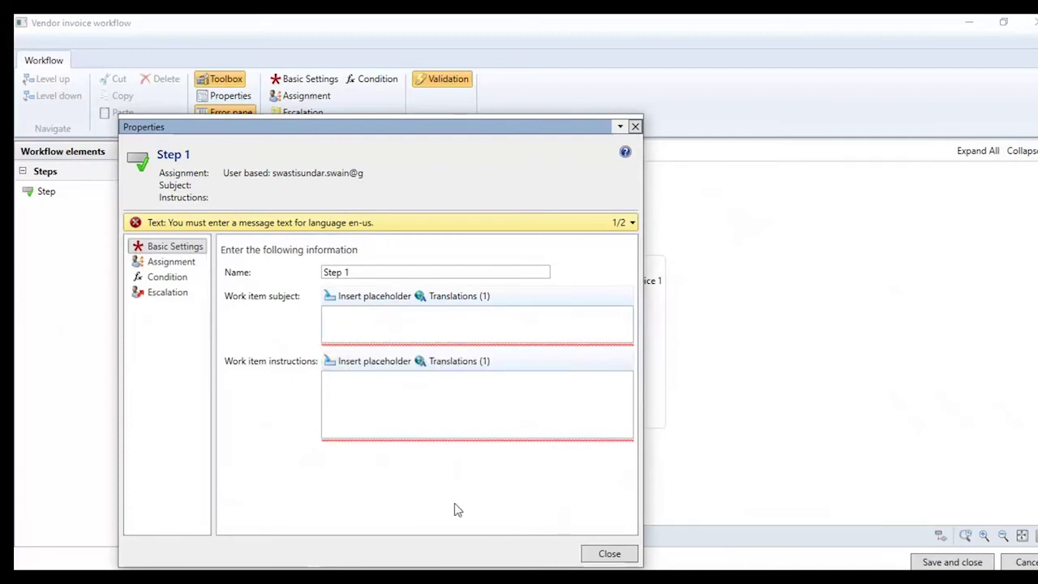
left_click(179, 264)
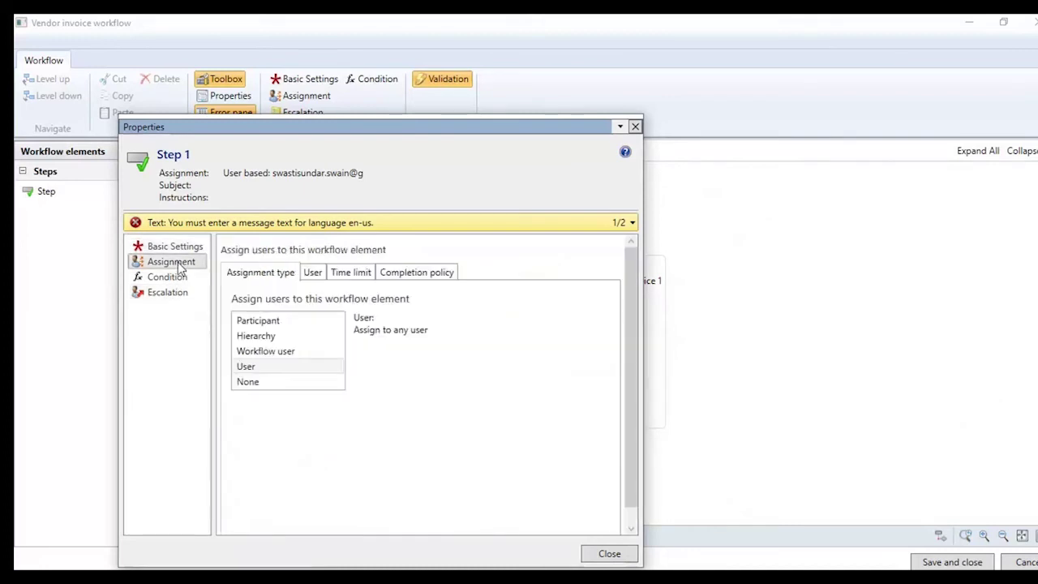
left_click(168, 278)
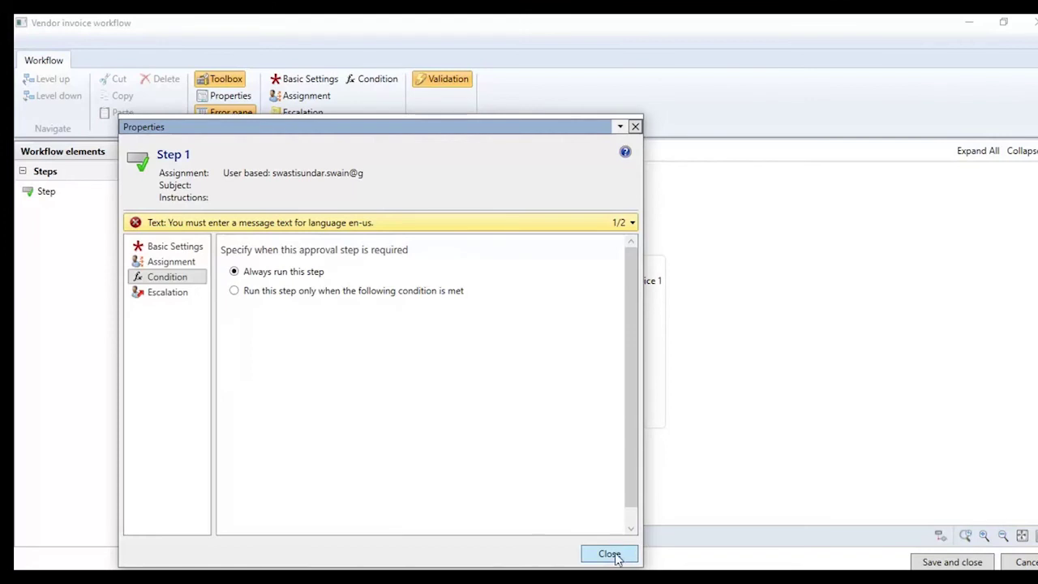
Set Step 1's work item subject and instructions to 'Approve' and close its properties
left_click(174, 247)
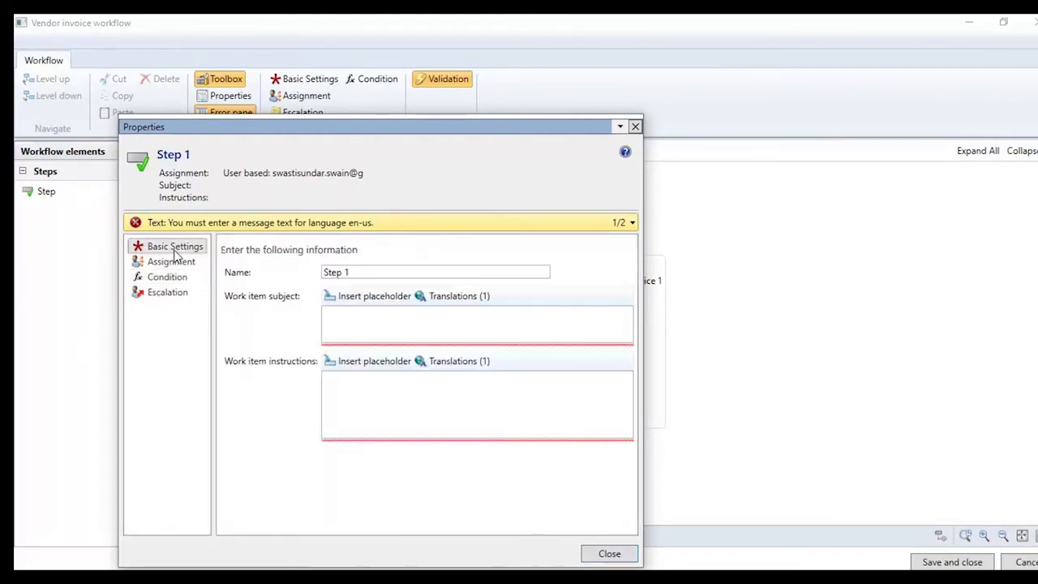
left_click(410, 328)
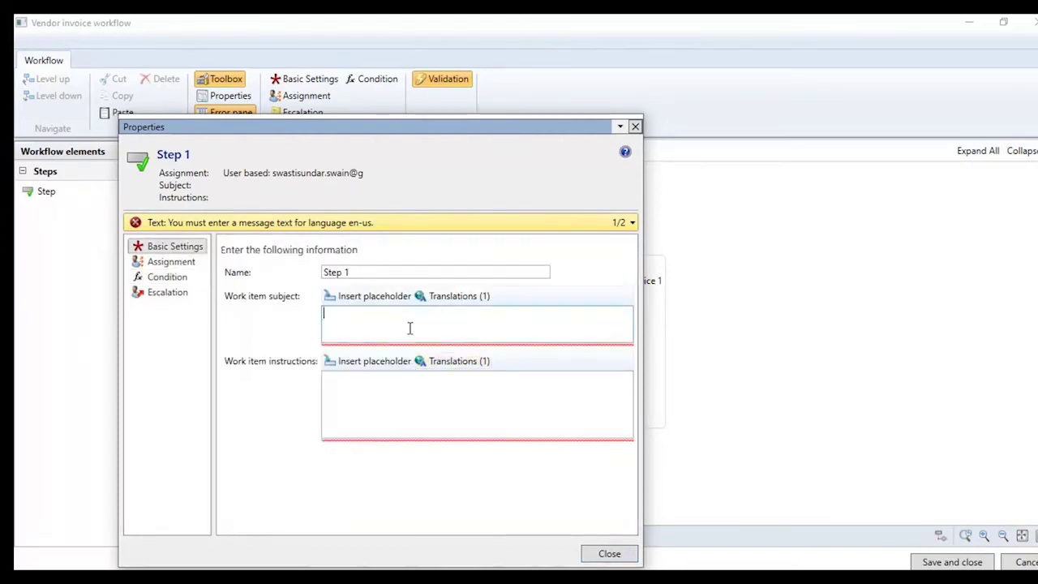
type("Approve")
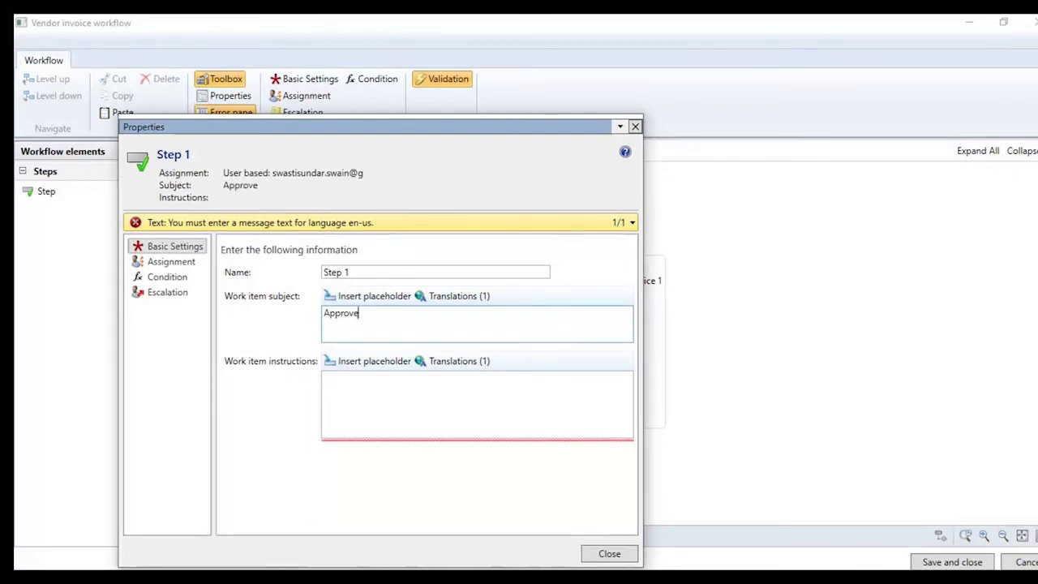
key("Tab")
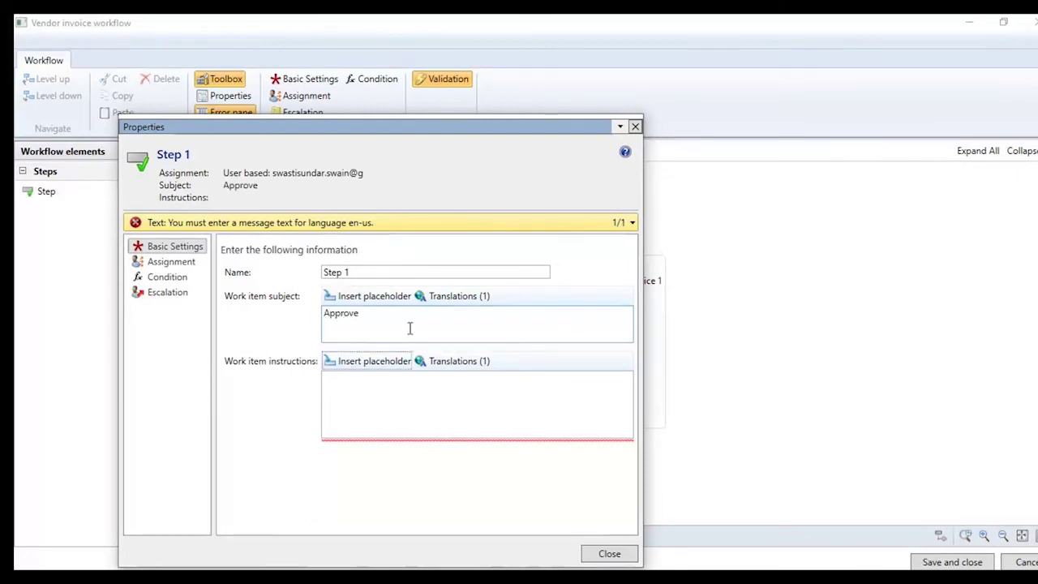
key("Tab")
key("Tab")
type("App")
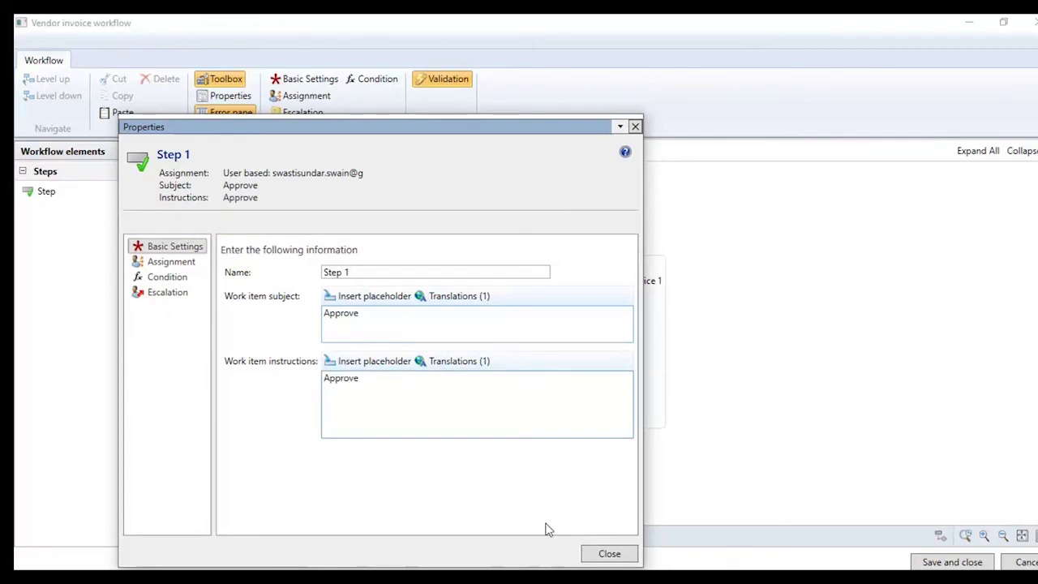
left_click(609, 553)
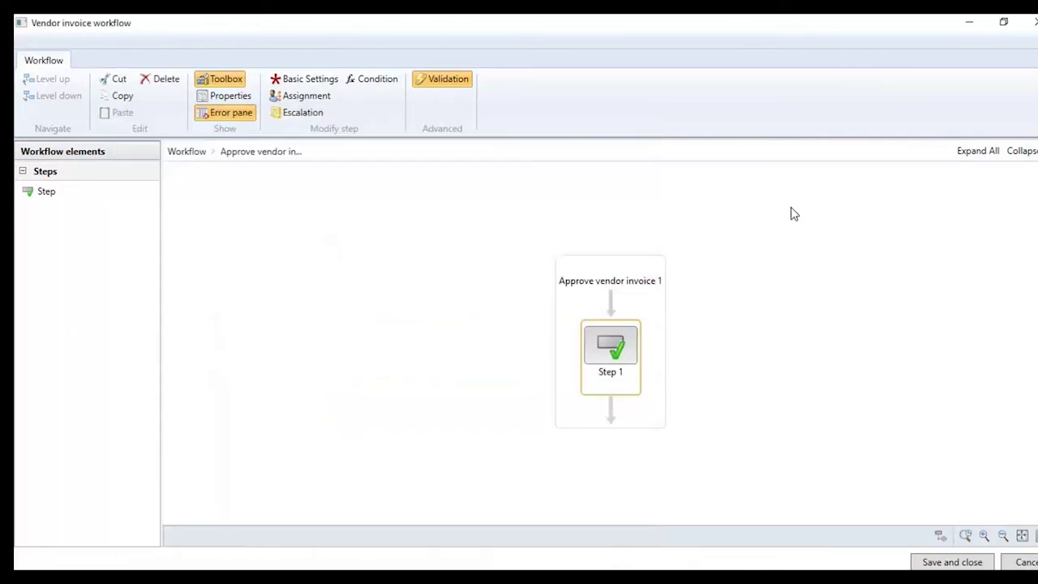
Return from Approve vendor invoice 1 to the top-level workflow diagram
left_click(399, 239)
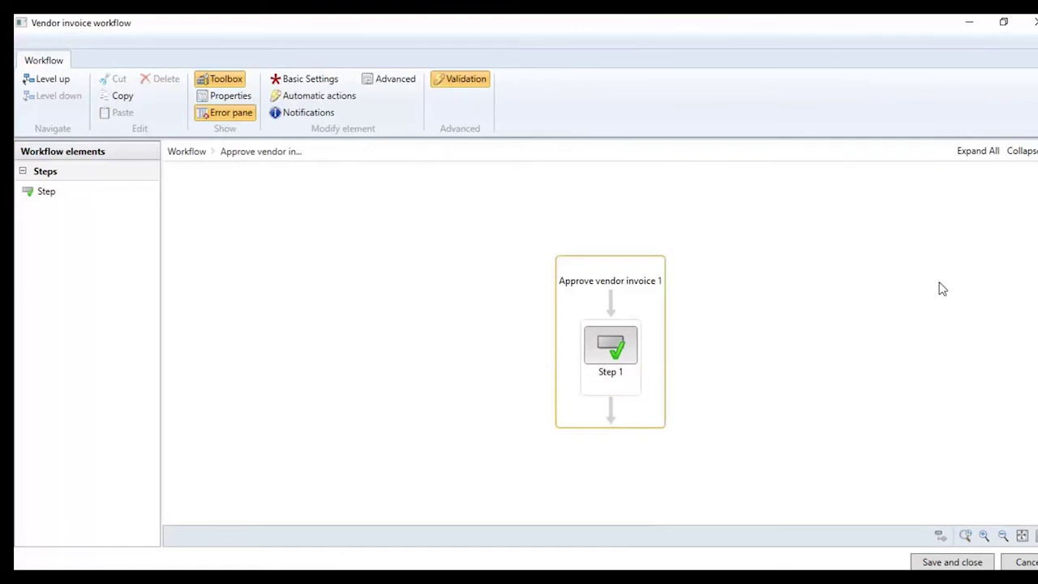
left_click(61, 78)
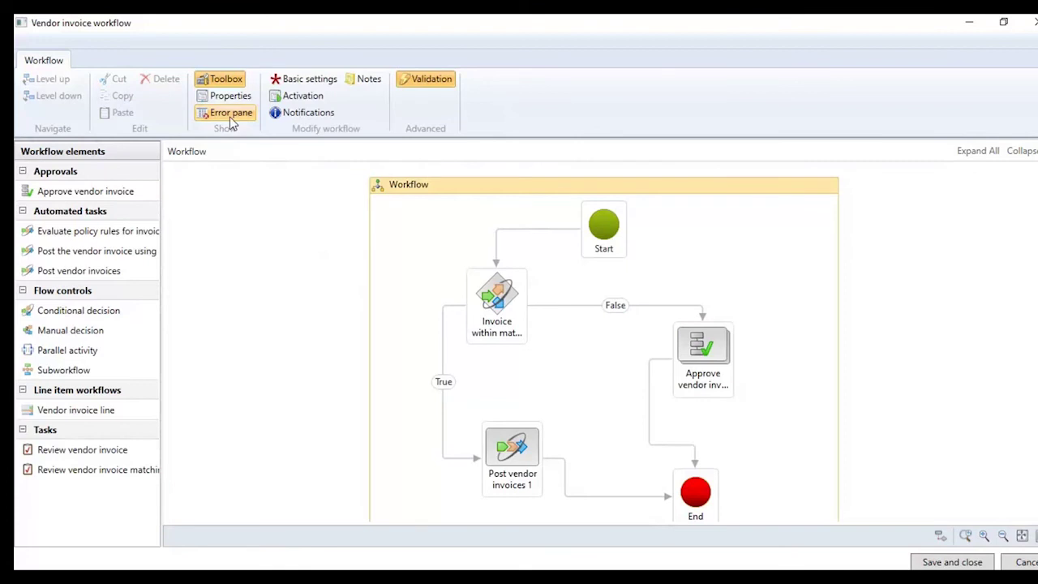
scroll(844, 322, "down", 3)
scroll(603, 301, "down", 1)
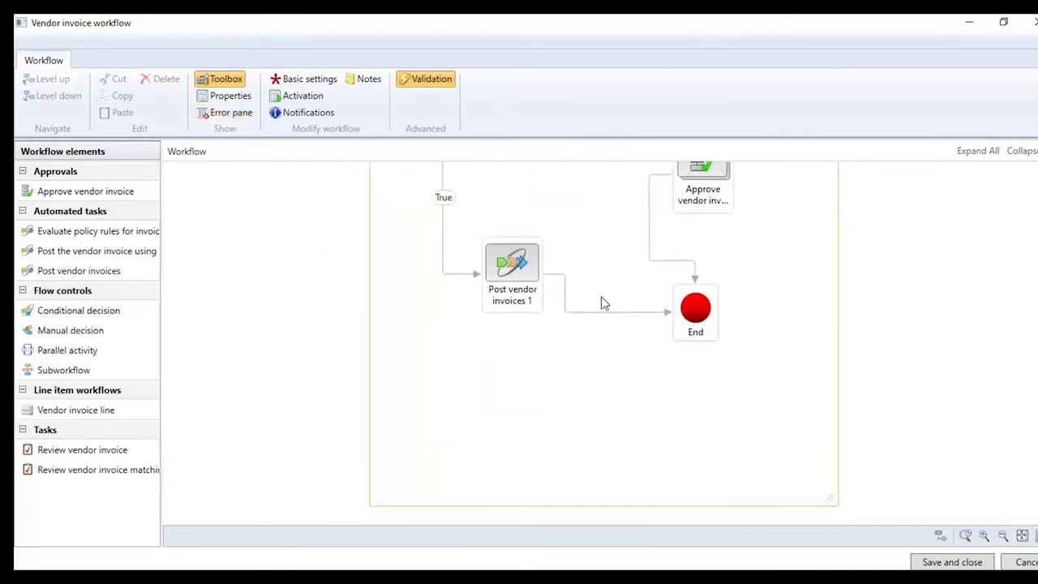
scroll(607, 325, "up", 4)
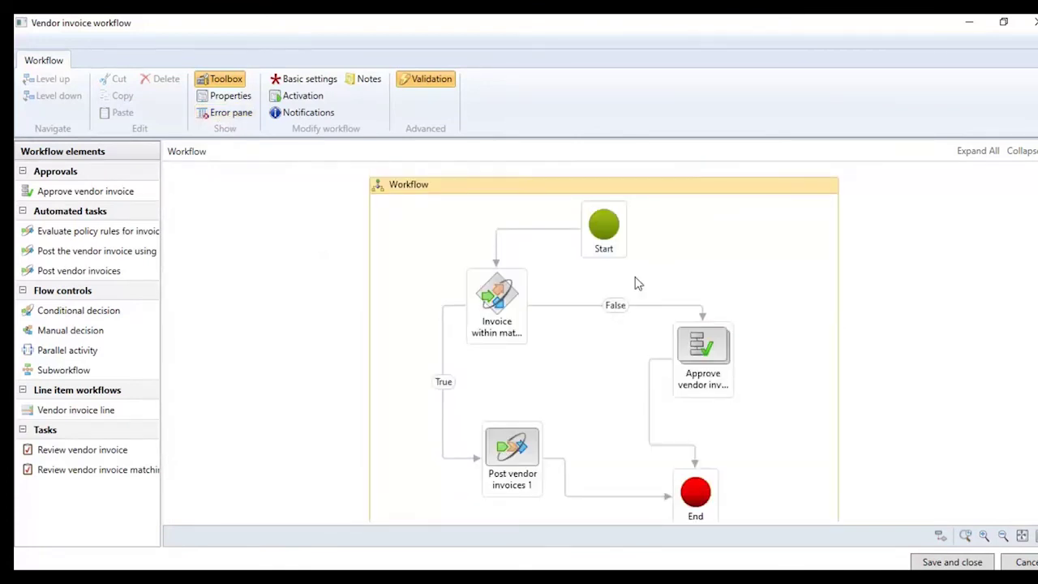
Clear the remaining error by setting submission instructions to 'Please approve', then hide the error pane
left_click(237, 114)
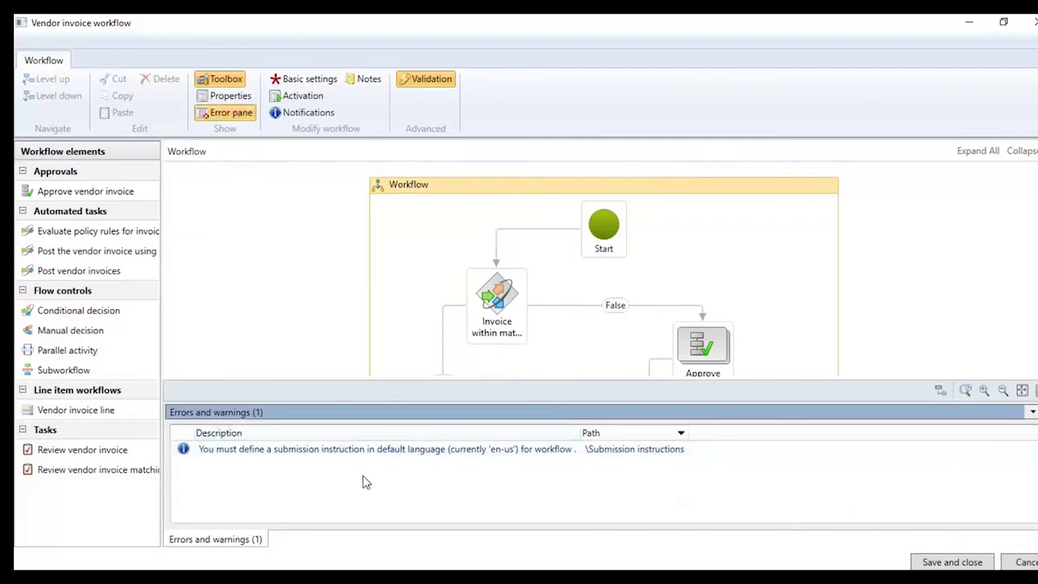
left_click(383, 449)
double_click(383, 448)
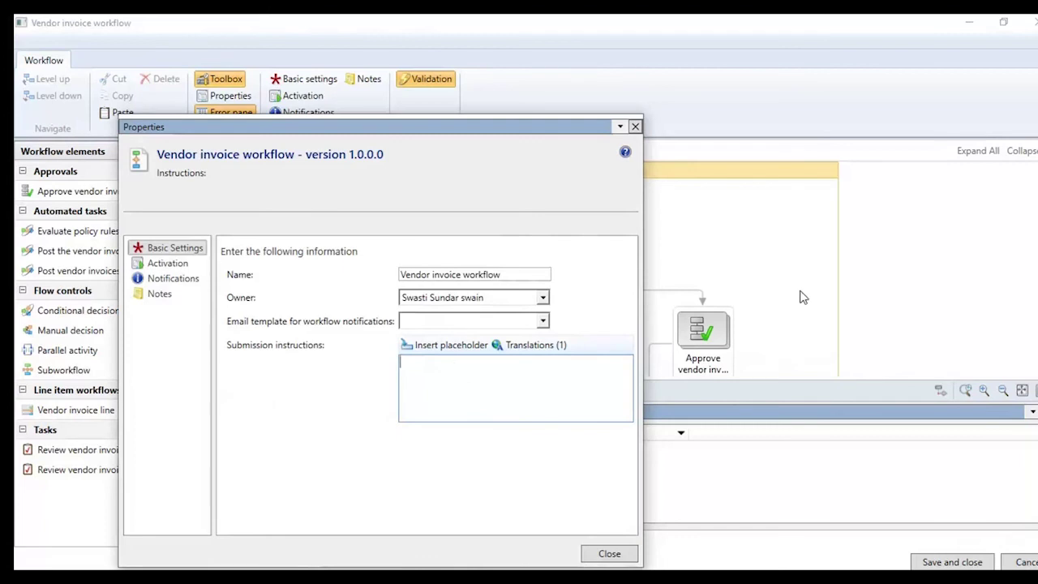
type("Please ")
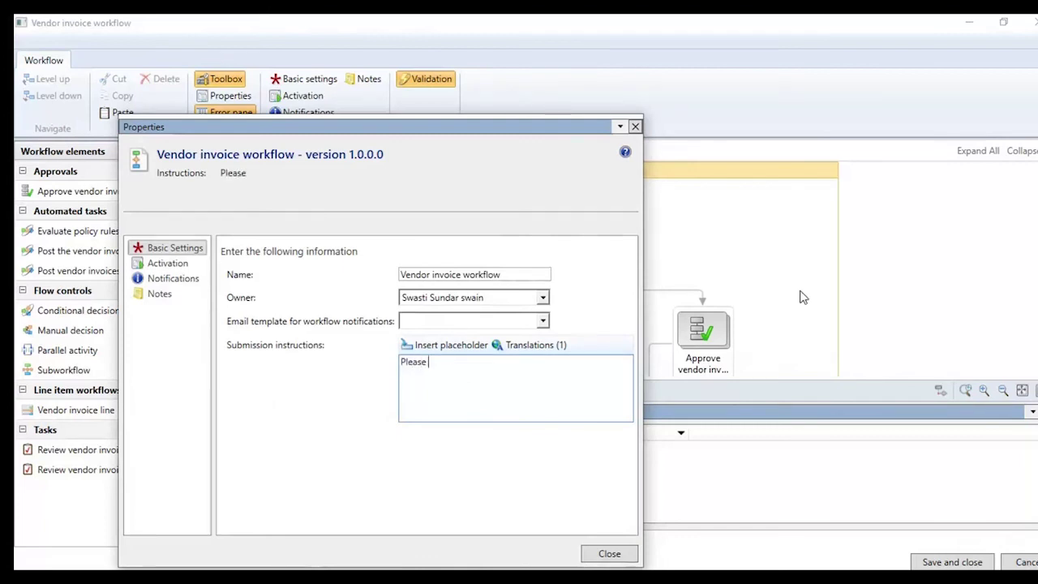
type("approve")
left_click(609, 554)
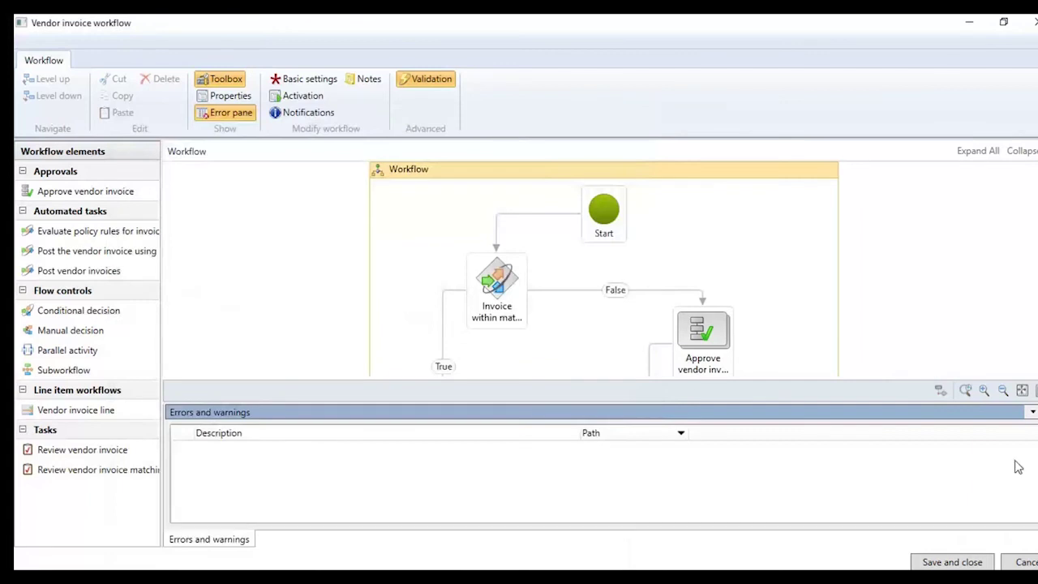
left_click(1031, 412)
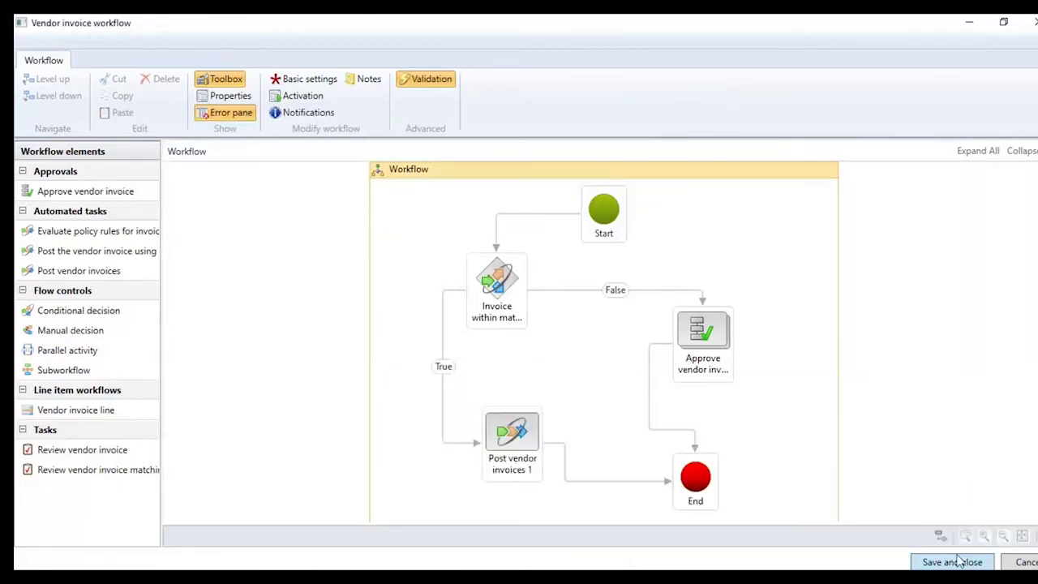
Save and close the workflow as a new version, choosing to activate it
left_click(952, 562)
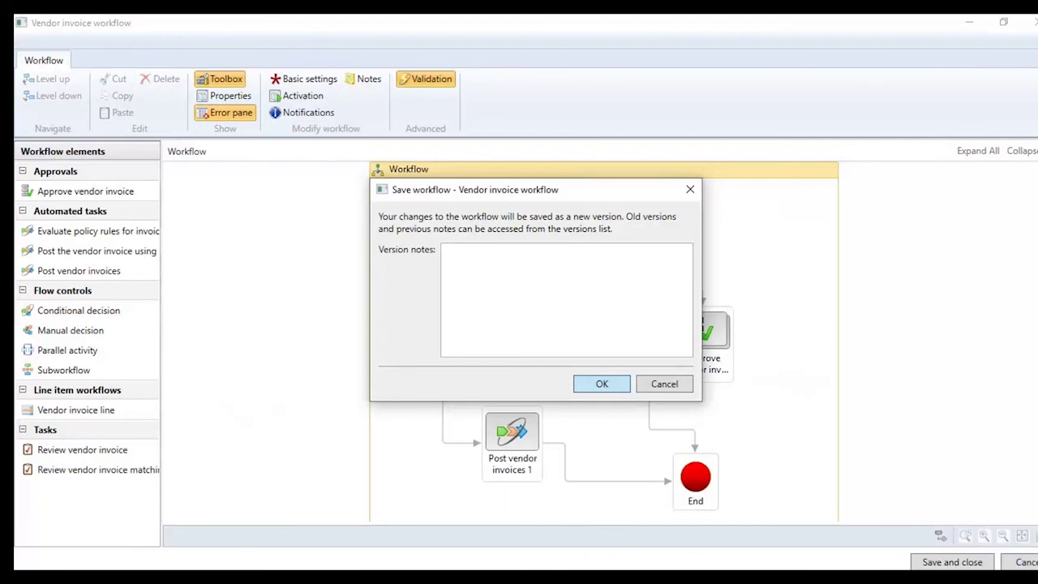
mouse_move(557, 575)
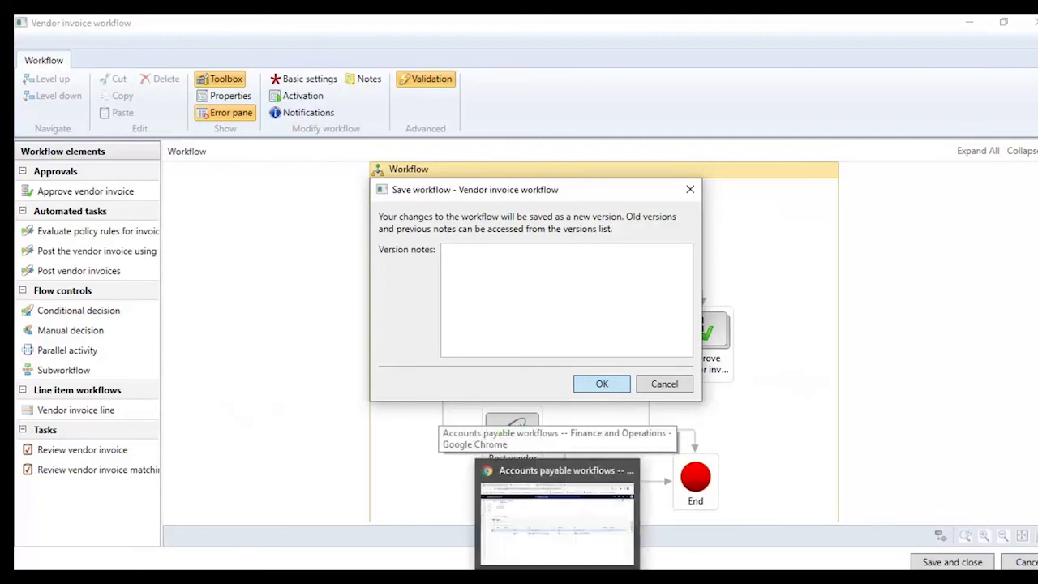
left_click(411, 519)
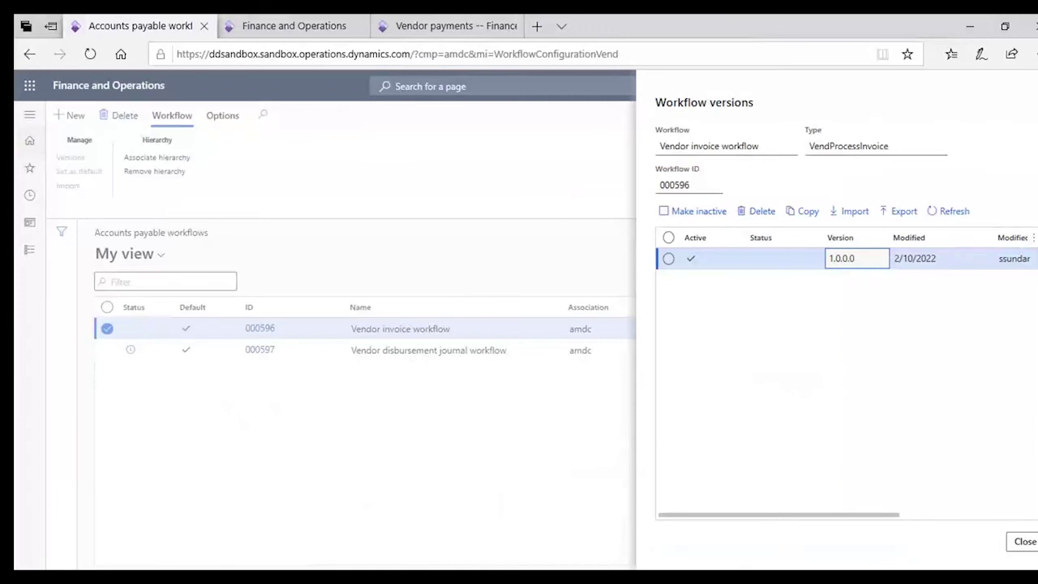
left_click(762, 394)
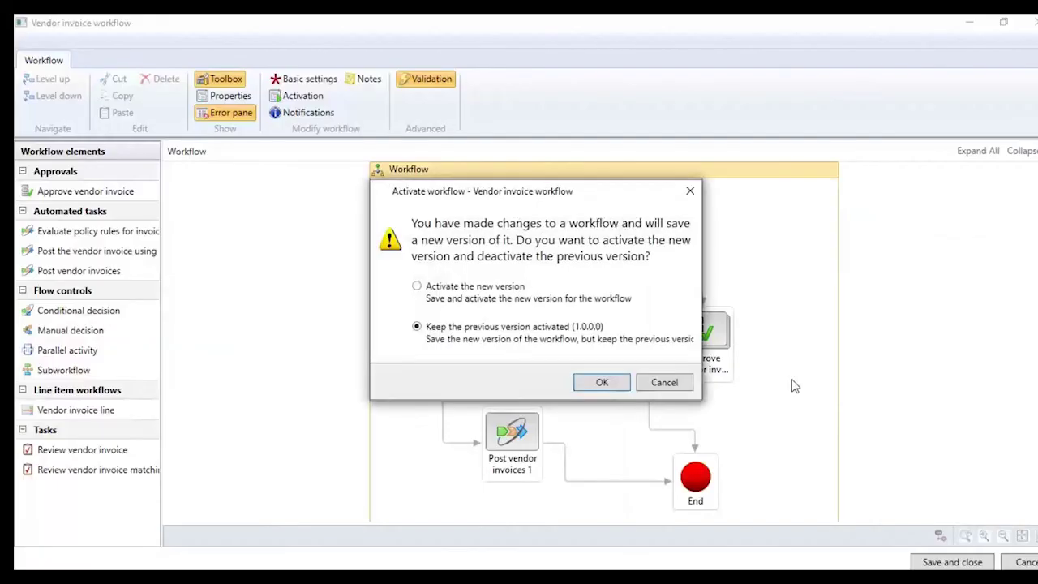
left_click(418, 287)
Confirm activation of the new version and close the Workflow versions panel
left_click(601, 384)
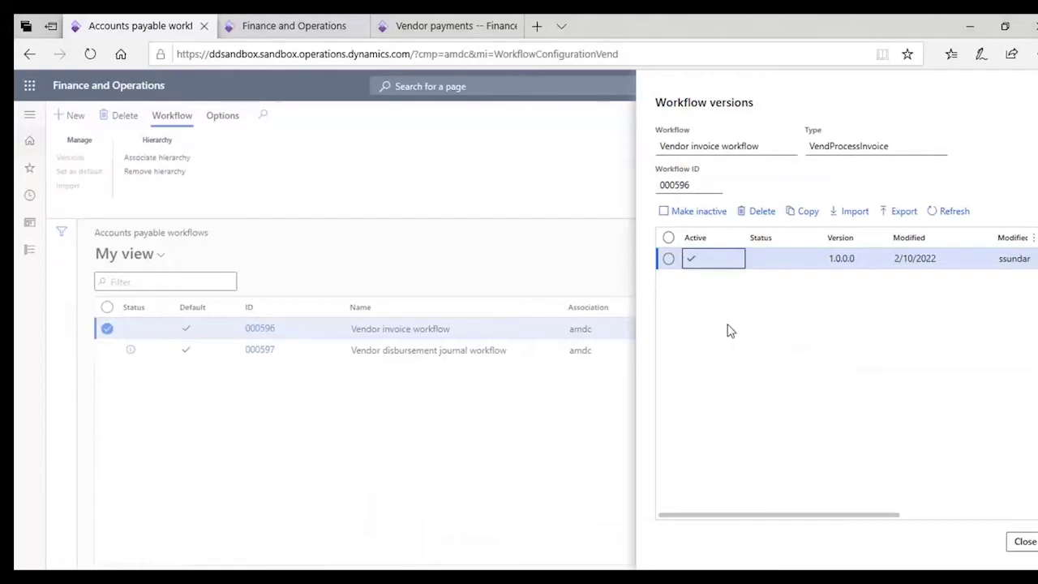
left_click(1024, 542)
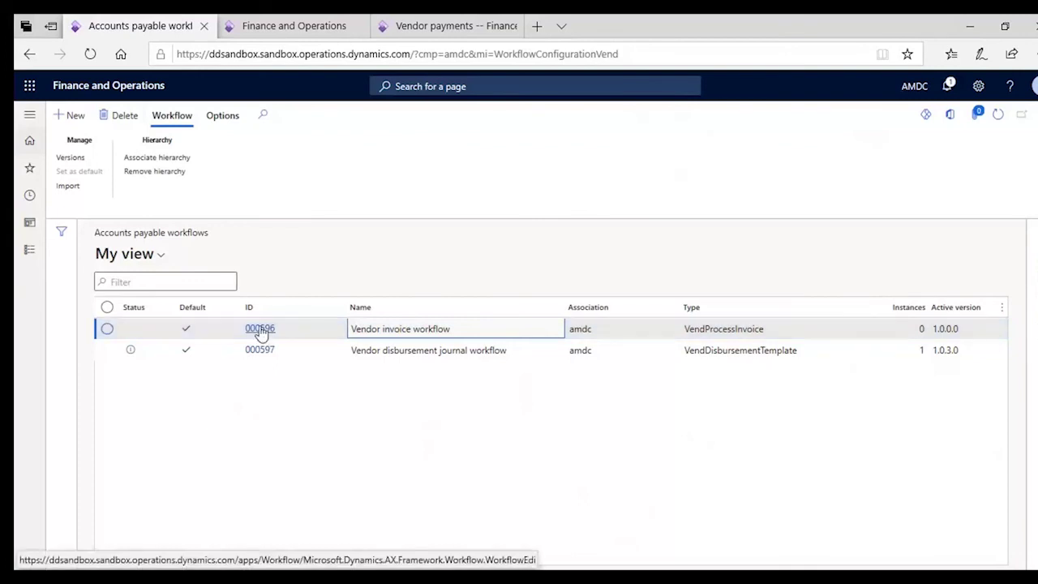
Check workflow 000596's versions, refreshing until 1.0.1.0 shows active, then close the panel
left_click(80, 161)
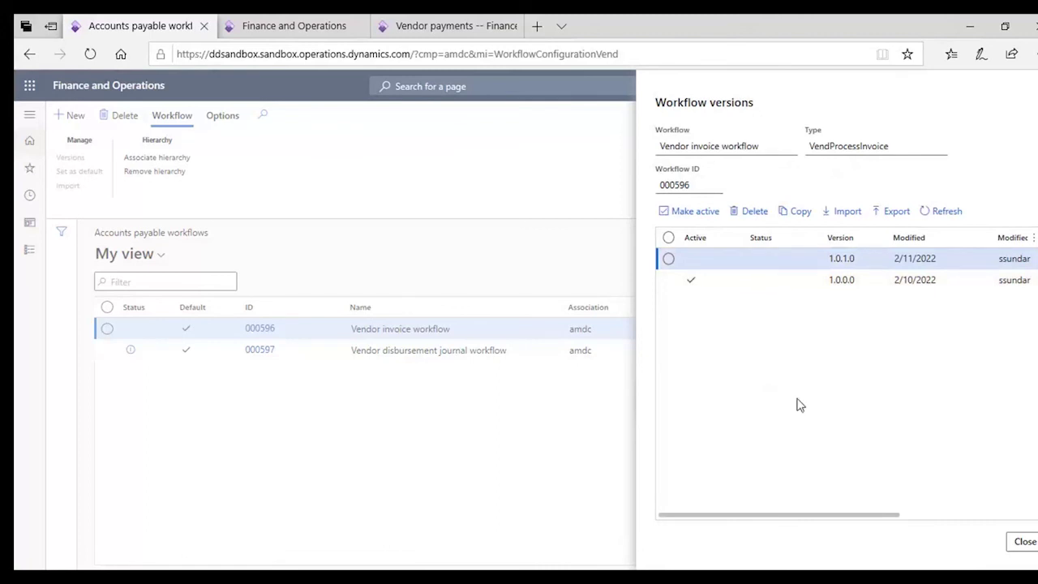
left_click(946, 213)
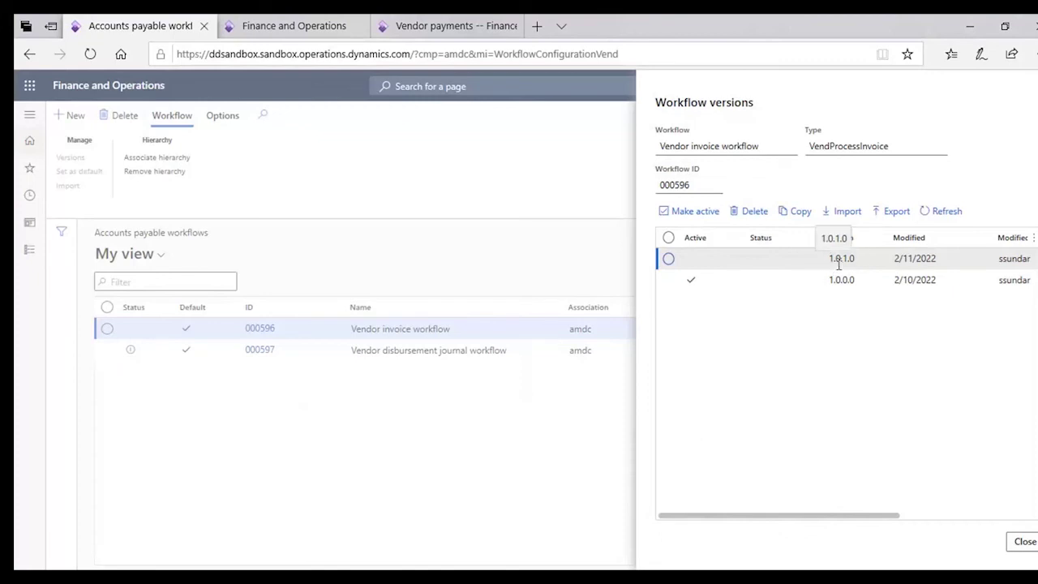
left_click(733, 264)
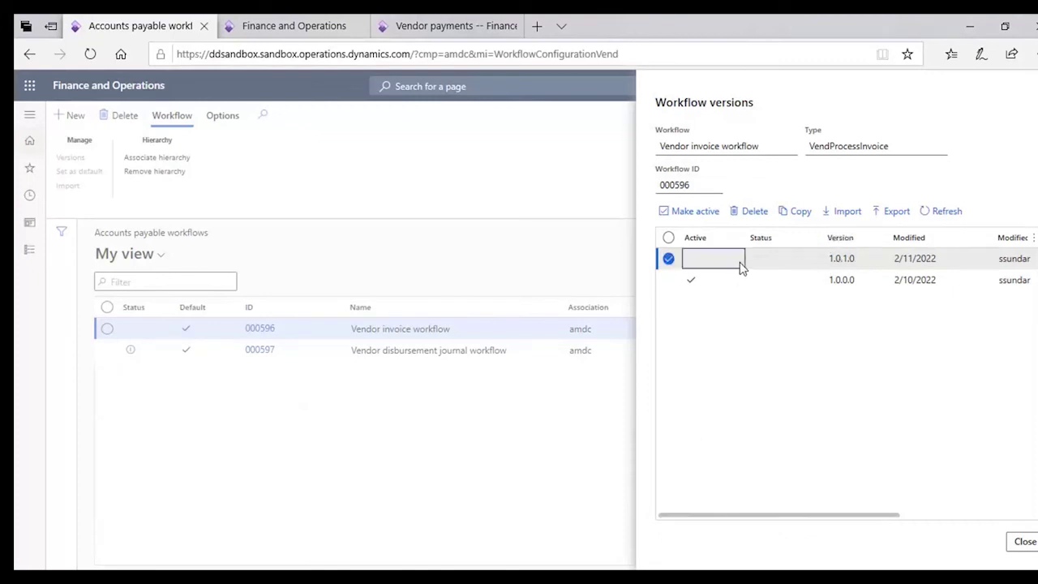
left_click(701, 285)
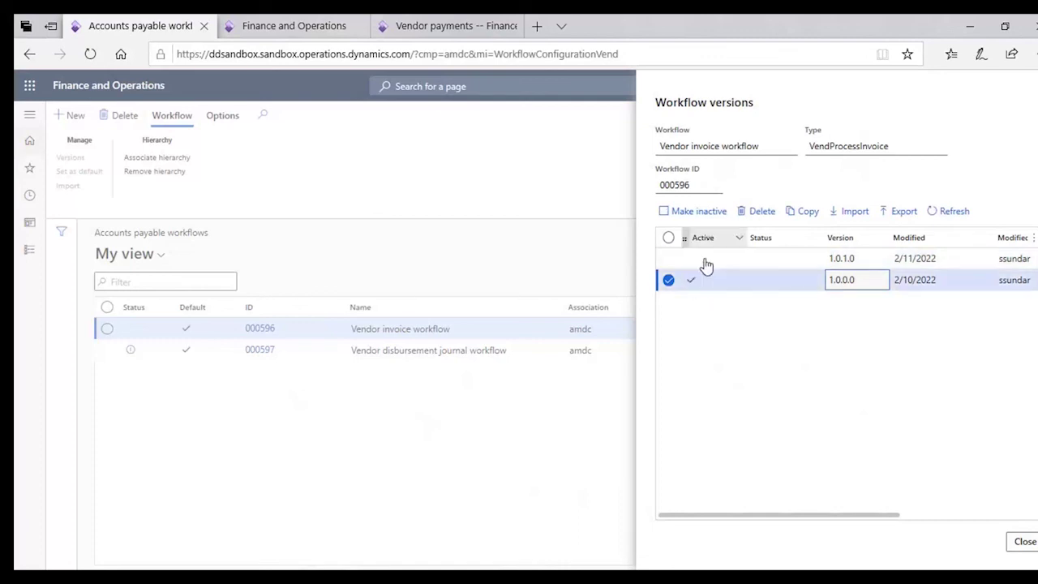
left_click(706, 264)
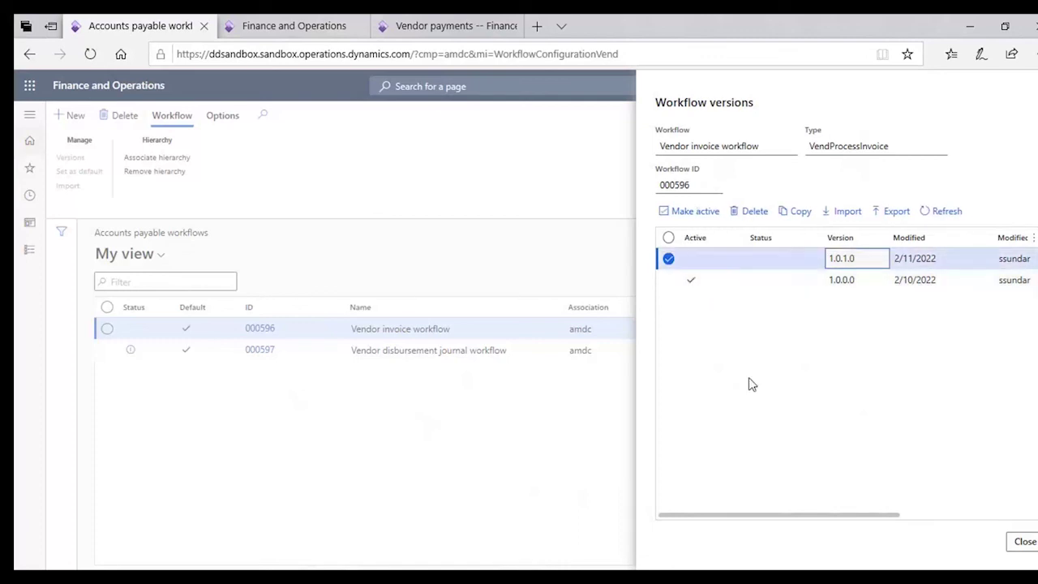
left_click(945, 213)
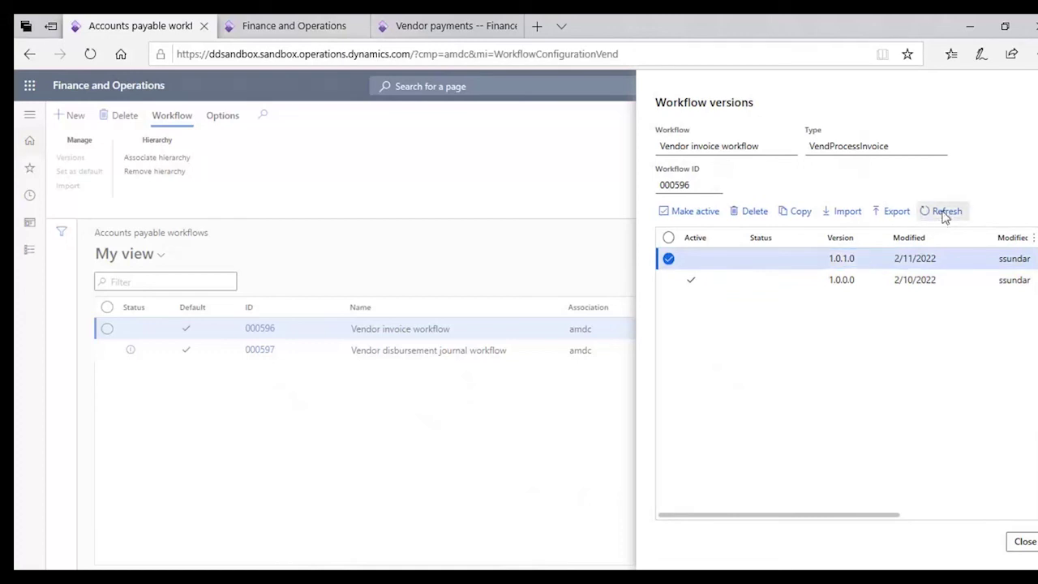
left_click(944, 214)
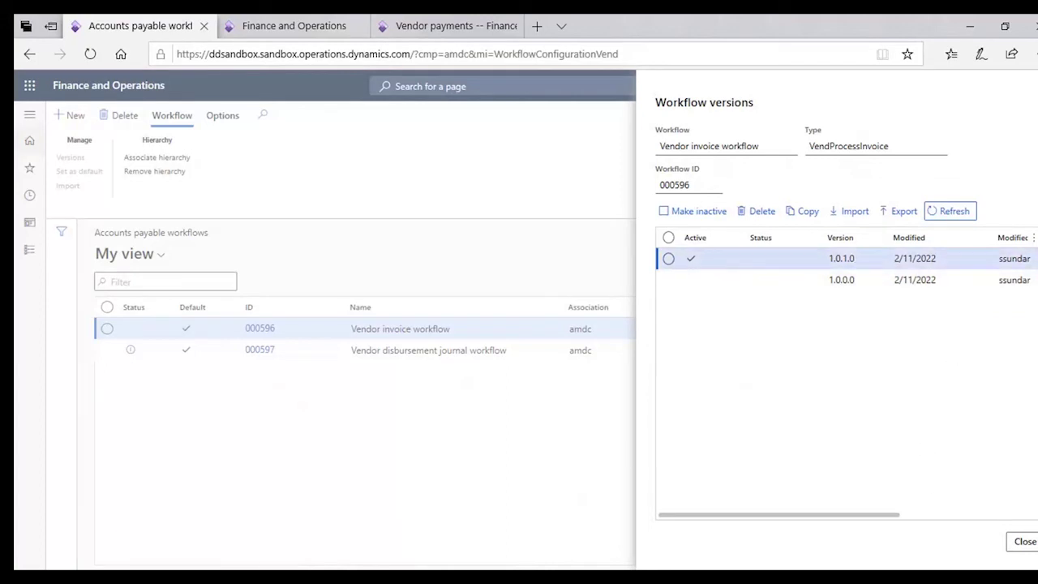
left_click(1027, 548)
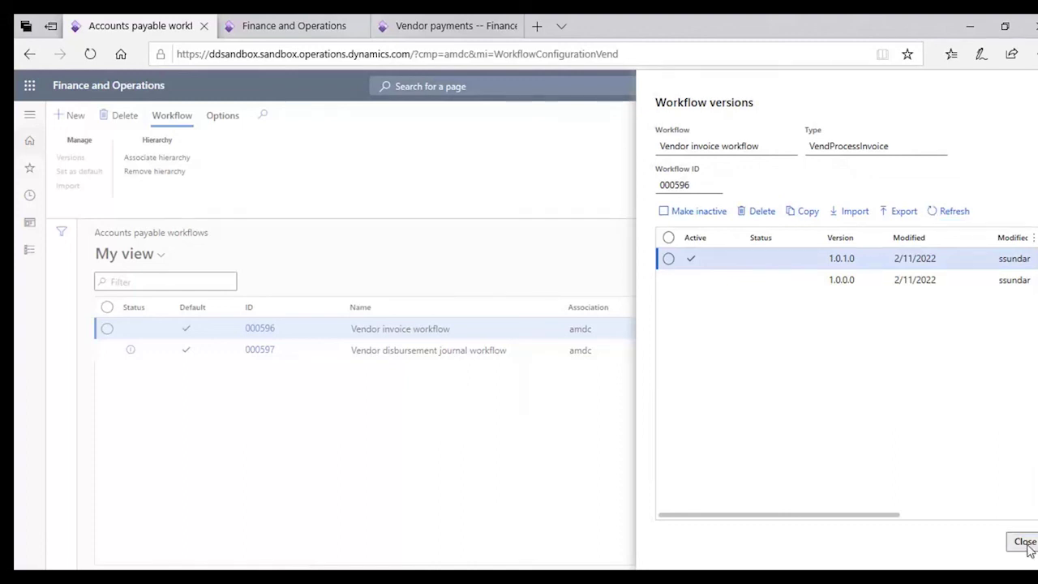